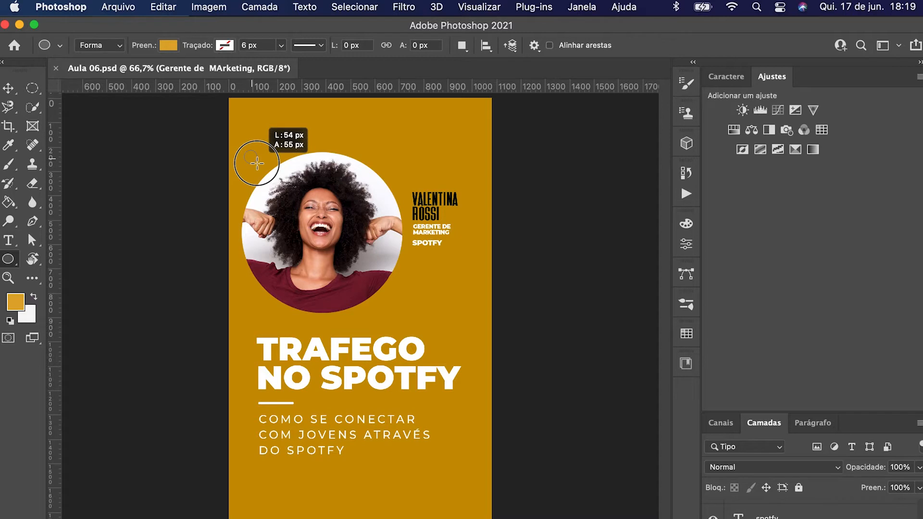
Step: Draw a circle about 691 px across over the photo and fill it with white
left_click_drag(257, 163, 413, 364)
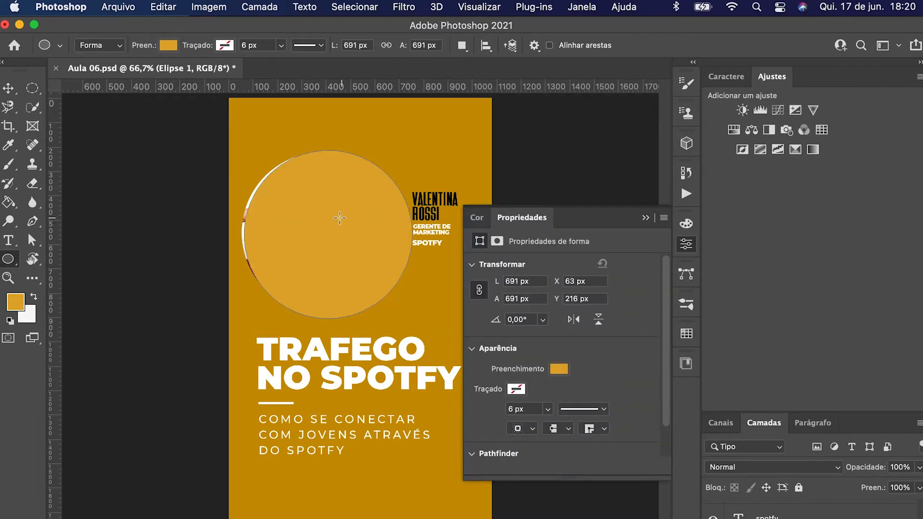
left_click(560, 370)
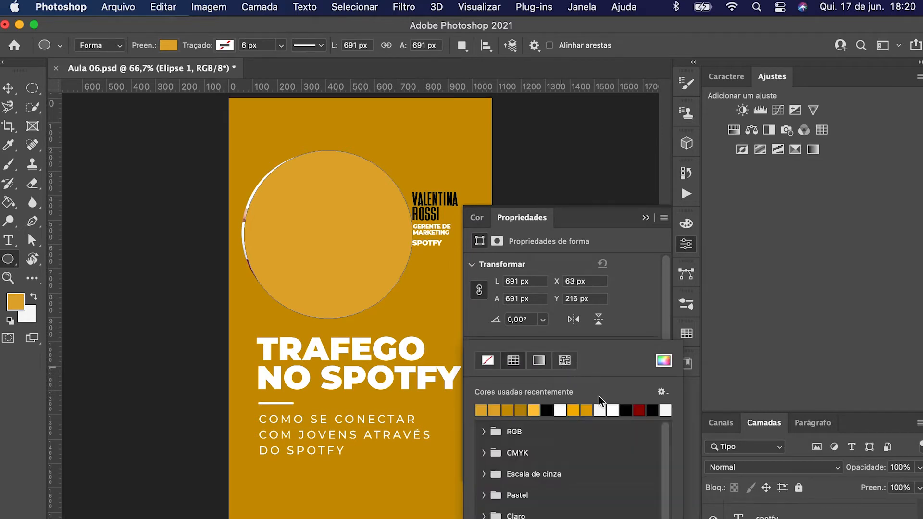
left_click(604, 409)
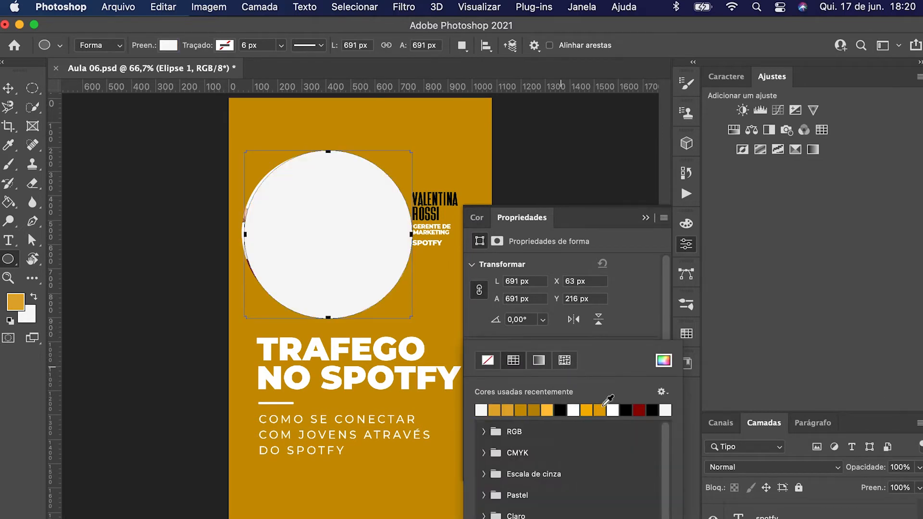
left_click(647, 218)
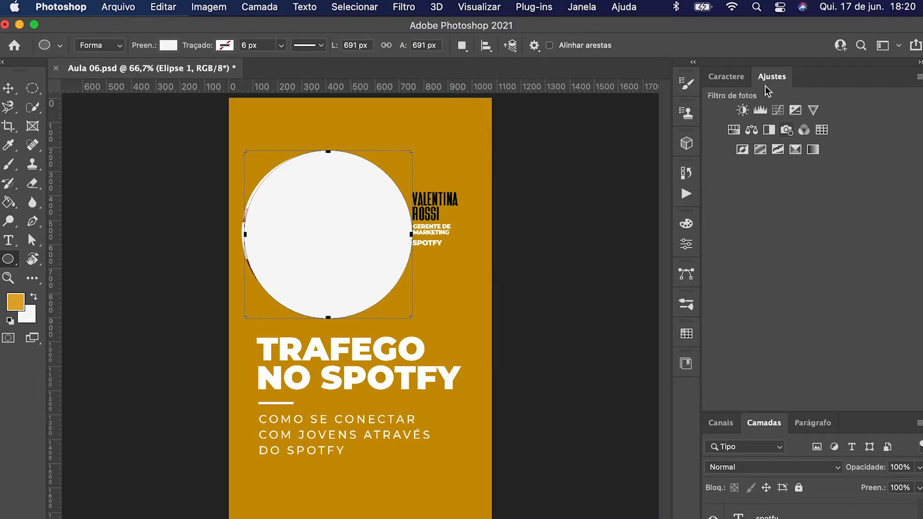
Step: Move the Elipse 1 layer directly below the photo layer Camada 1
left_click(726, 77)
scroll(808, 420, "up", 3)
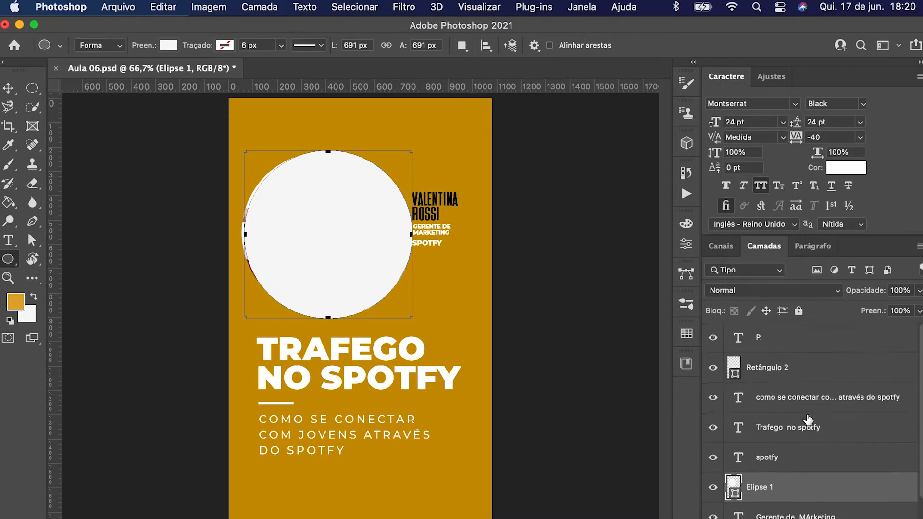
scroll(792, 463, "down", 3)
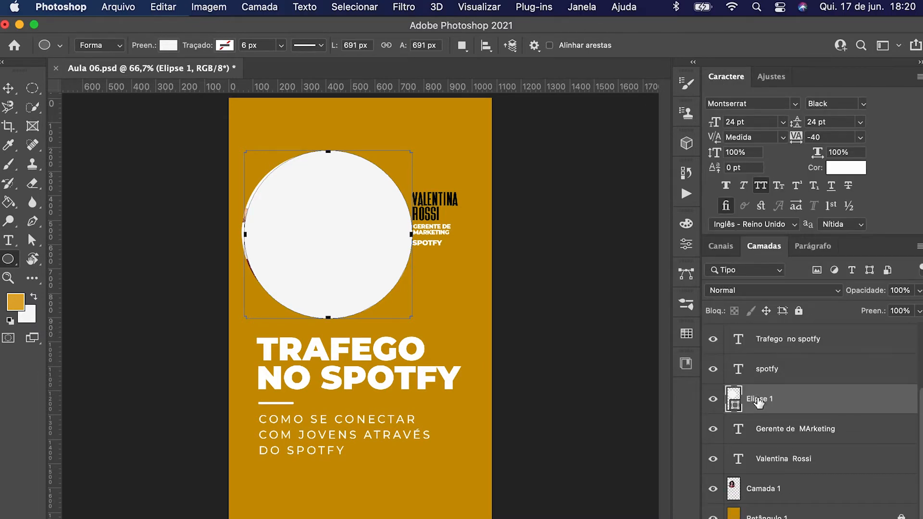
left_click_drag(760, 403, 785, 499)
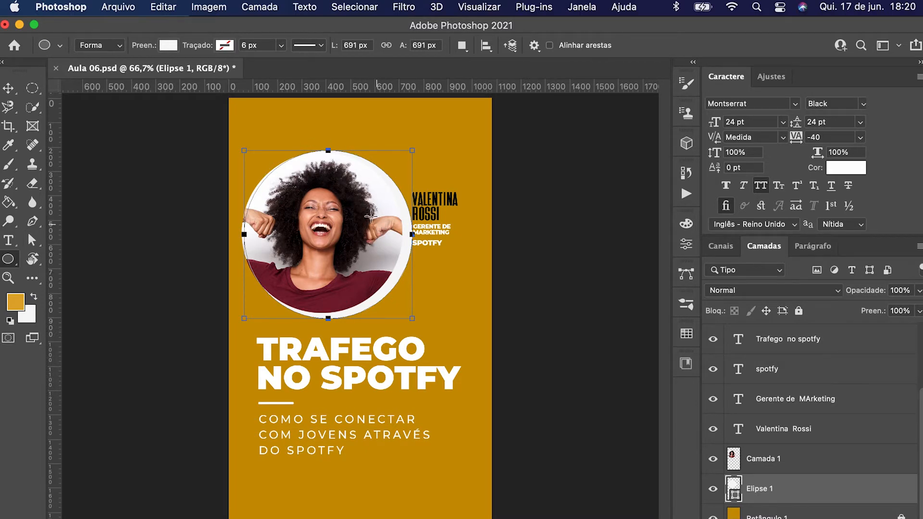
Step: Centre the photo and white circle on each other horizontally and vertically, and shift both slightly towards the poster's left edge
key("v")
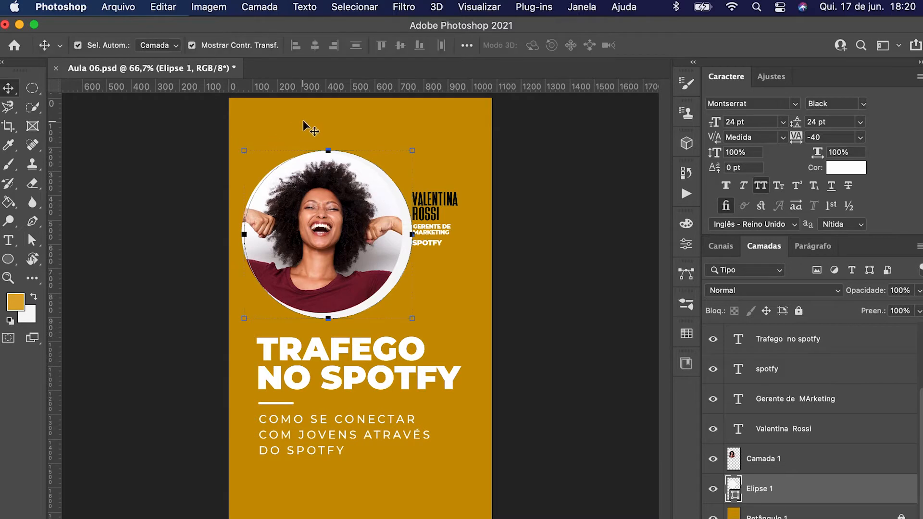
left_click_drag(302, 121, 327, 205)
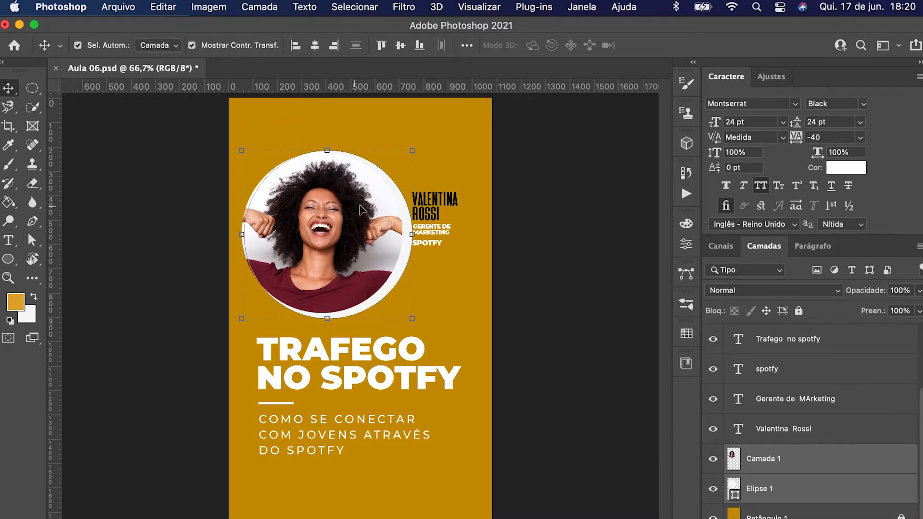
left_click(315, 46)
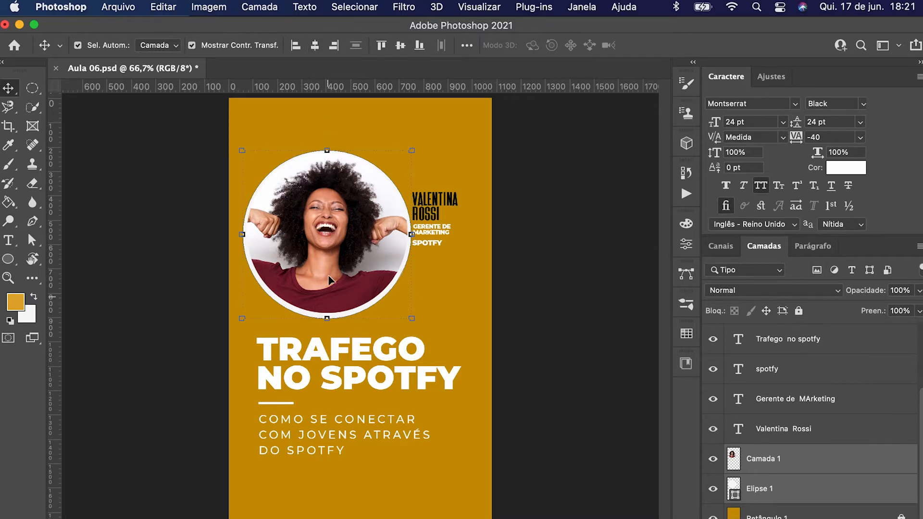
left_click(400, 45)
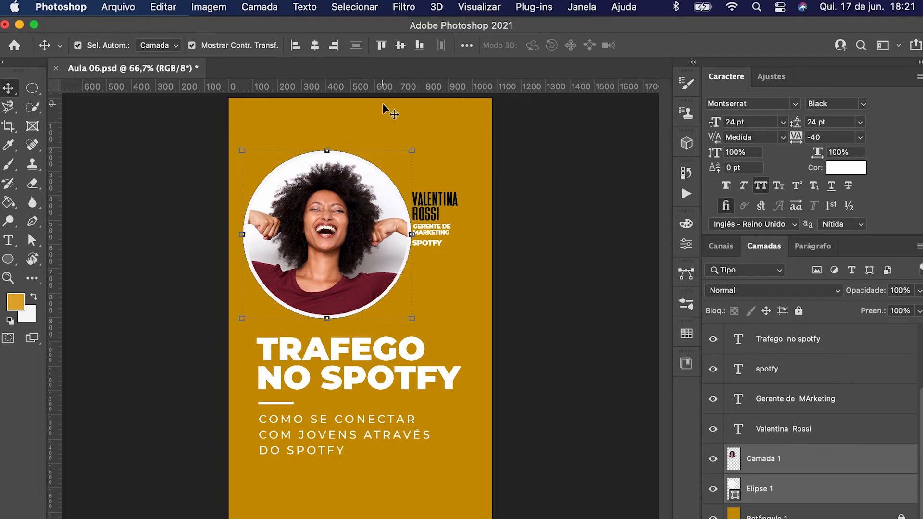
left_click(343, 124)
left_click_drag(335, 121, 314, 224)
left_click(569, 222)
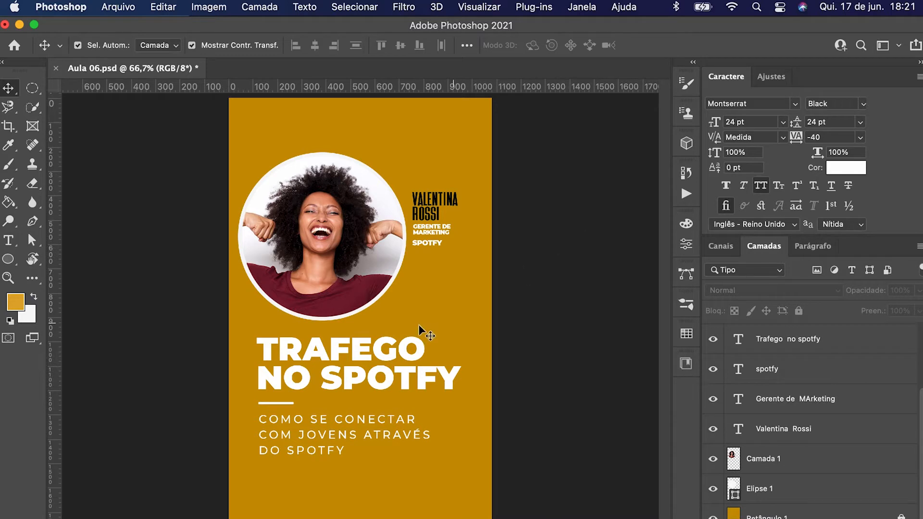
Step: Correct the misspelled last word of the title so it reads "TRAFEGO NO SPOTIFY"
left_click(411, 382)
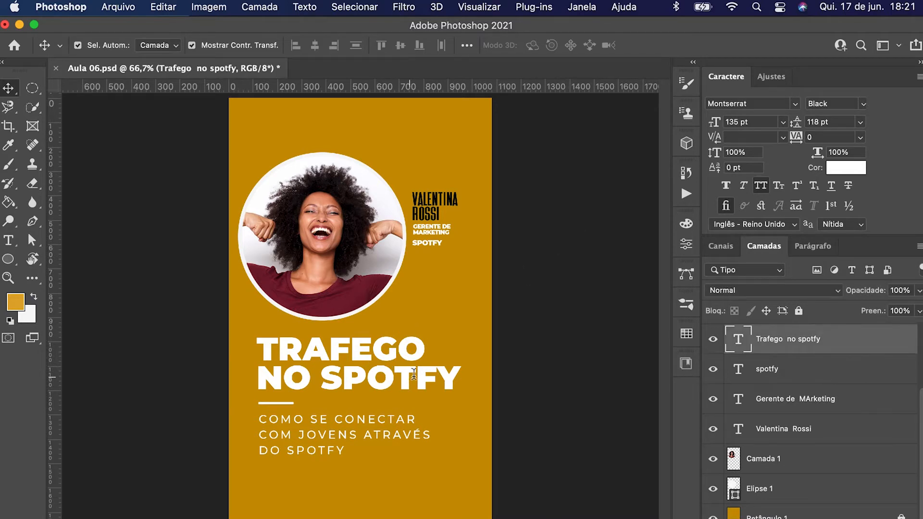
key("t")
left_click(417, 376)
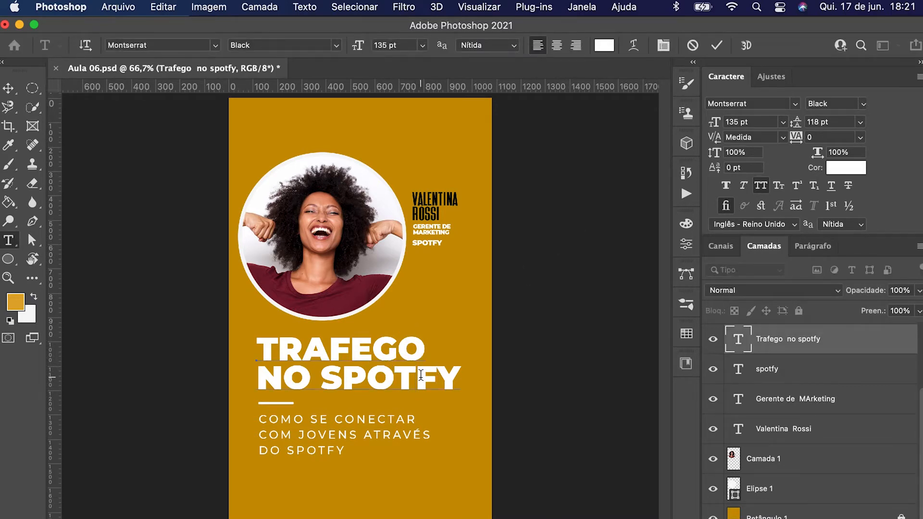
type("i")
key("Escape")
key("v")
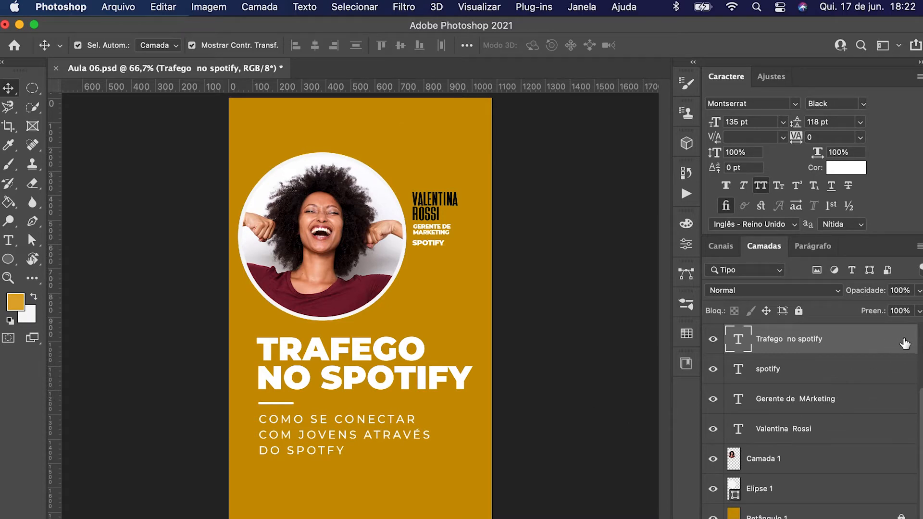
Step: Add a drop shadow to the title layer in Multiply mode with 33% opacity
double_click(905, 344)
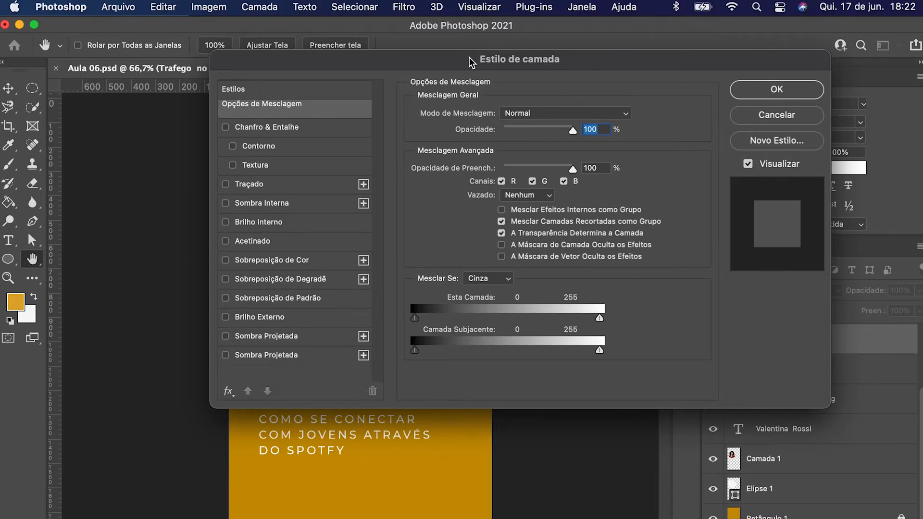
left_click_drag(467, 59, 673, 63)
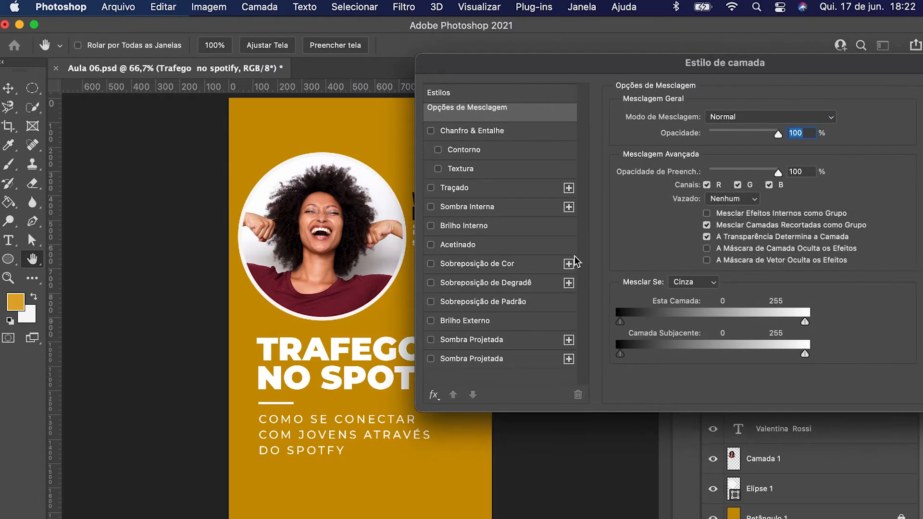
left_click(466, 359)
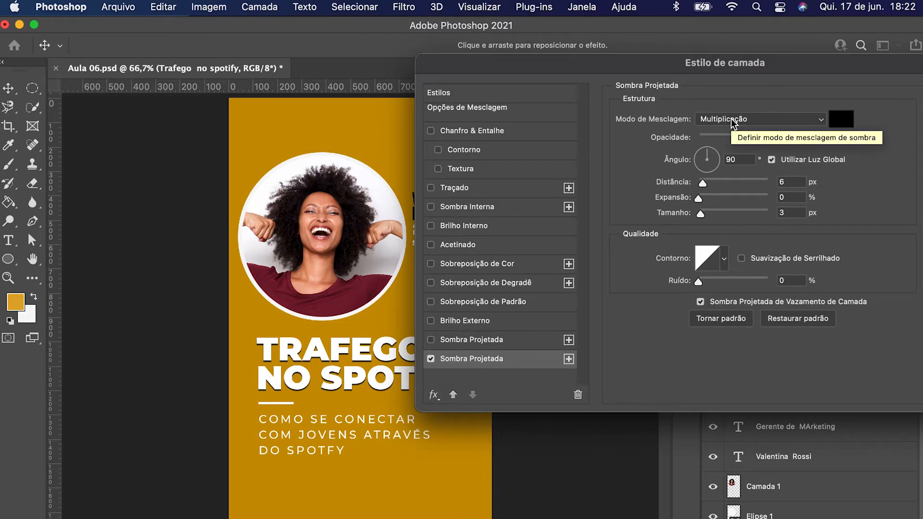
left_click(751, 139)
left_click_drag(751, 139, 774, 140)
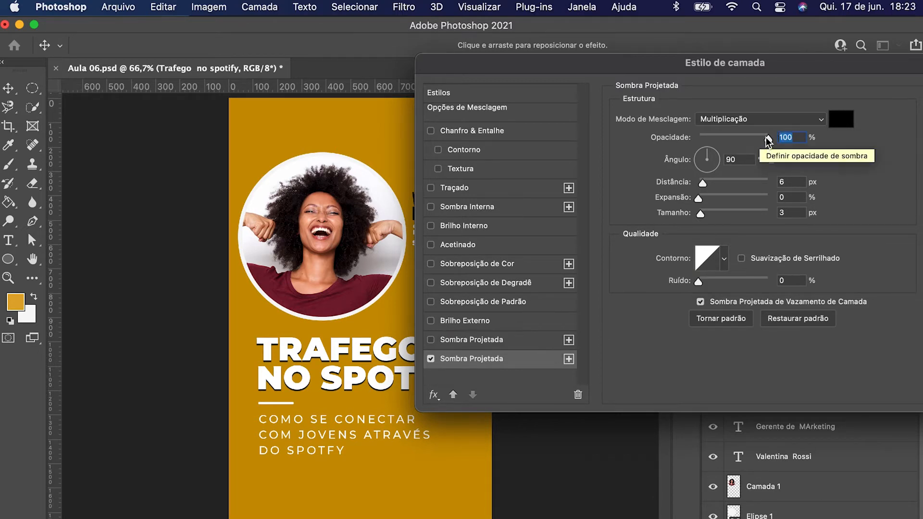
left_click_drag(769, 139, 713, 139)
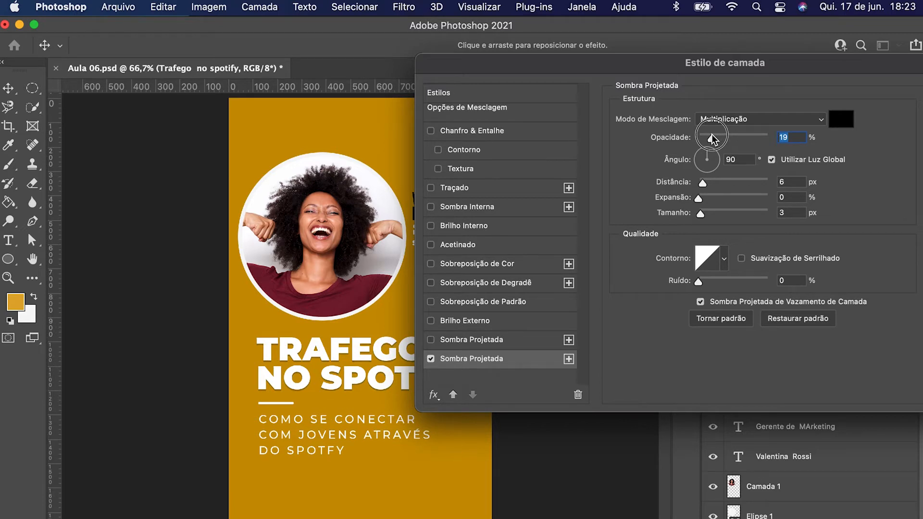
left_click_drag(713, 139, 724, 138)
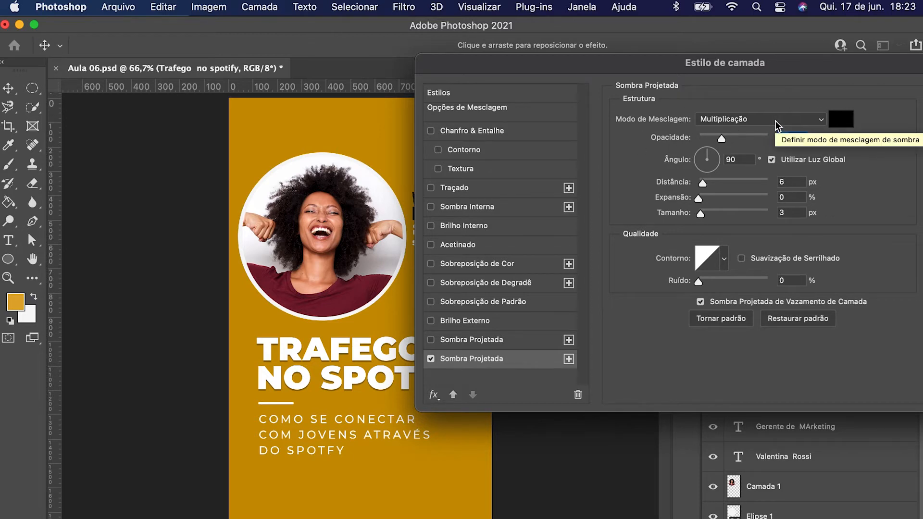
Step: Set the title's drop shadow colour to bright blue with hue 210, saturation 100 and brightness 100
left_click(841, 119)
left_click(701, 349)
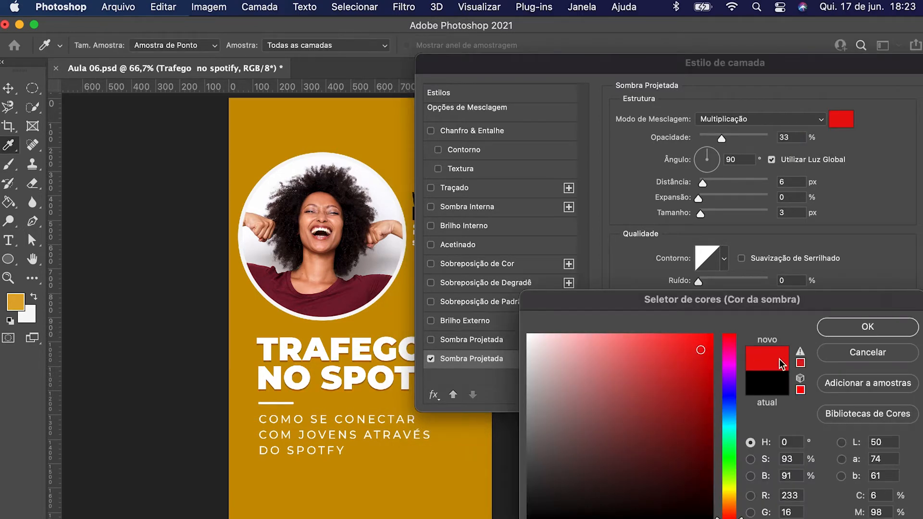
left_click(691, 401)
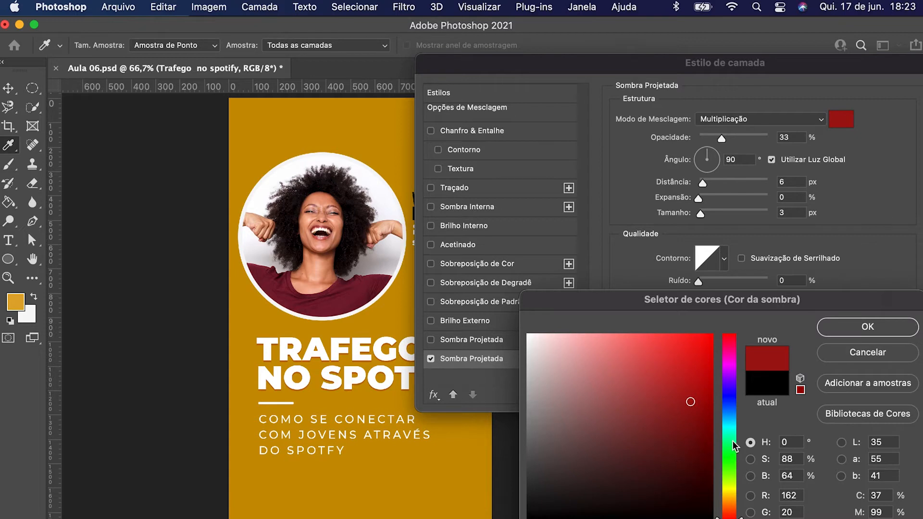
left_click_drag(734, 445, 731, 411)
left_click(712, 335)
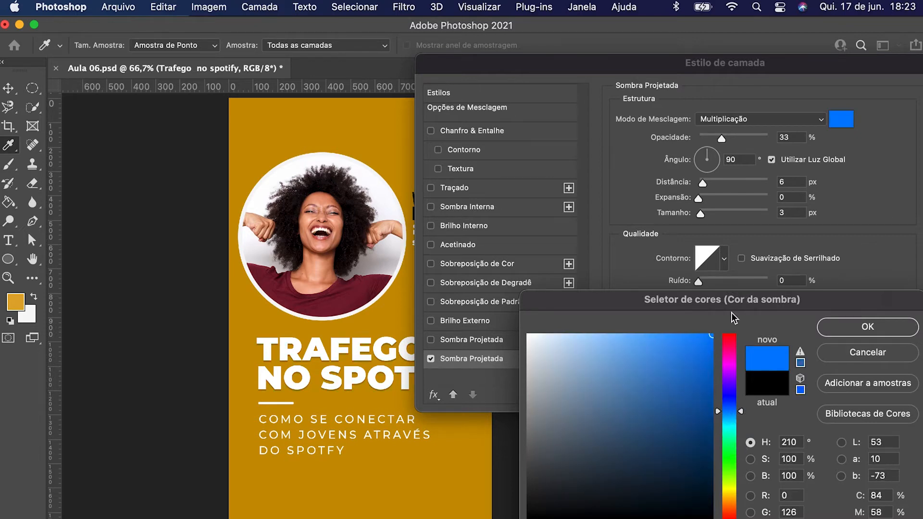
left_click(864, 332)
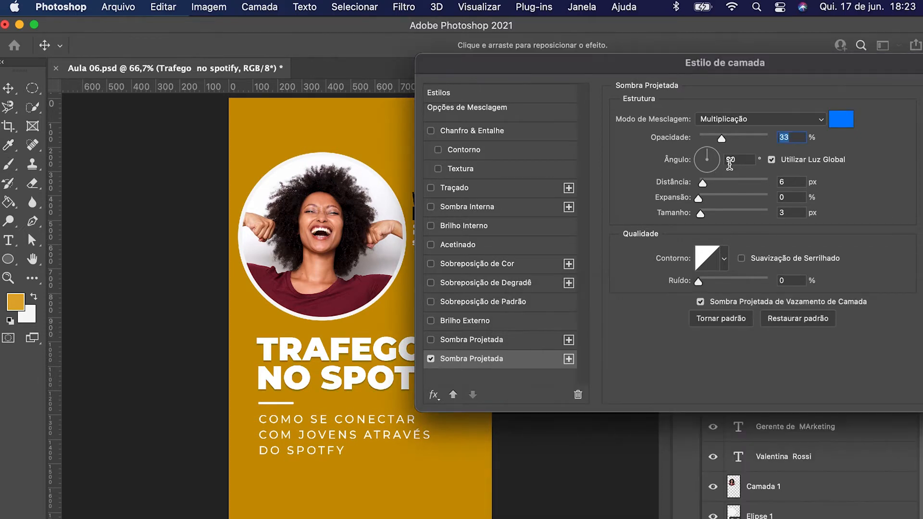
Step: Set the title's drop shadow to 40% opacity and black
left_click_drag(722, 139, 768, 139)
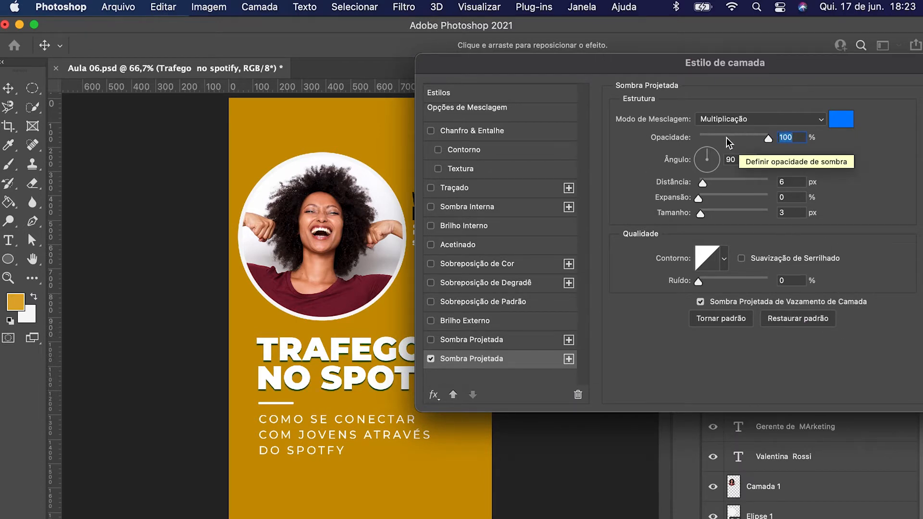
left_click_drag(722, 136, 727, 135)
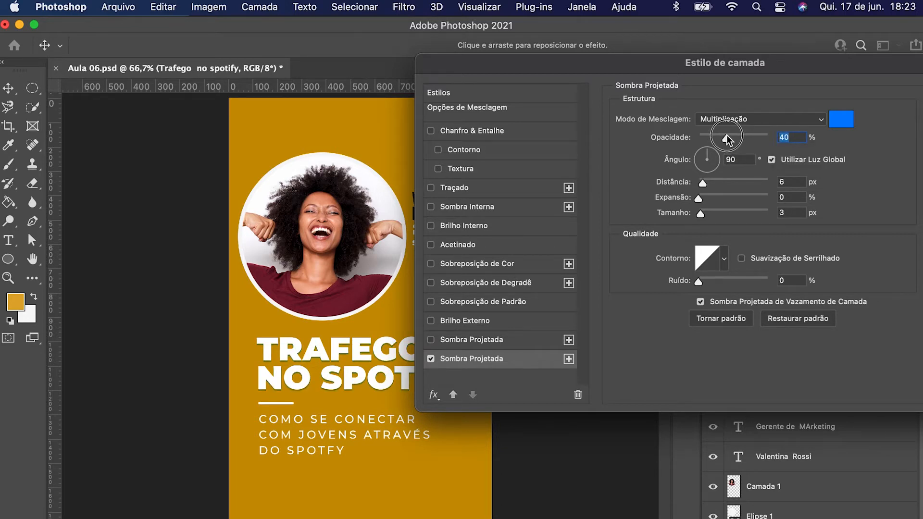
left_click(848, 121)
left_click_drag(591, 421, 529, 517)
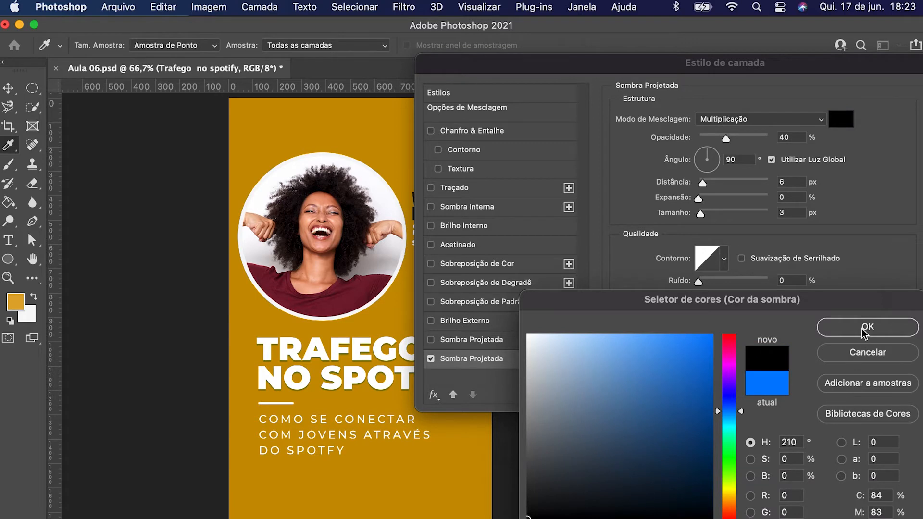
left_click(866, 328)
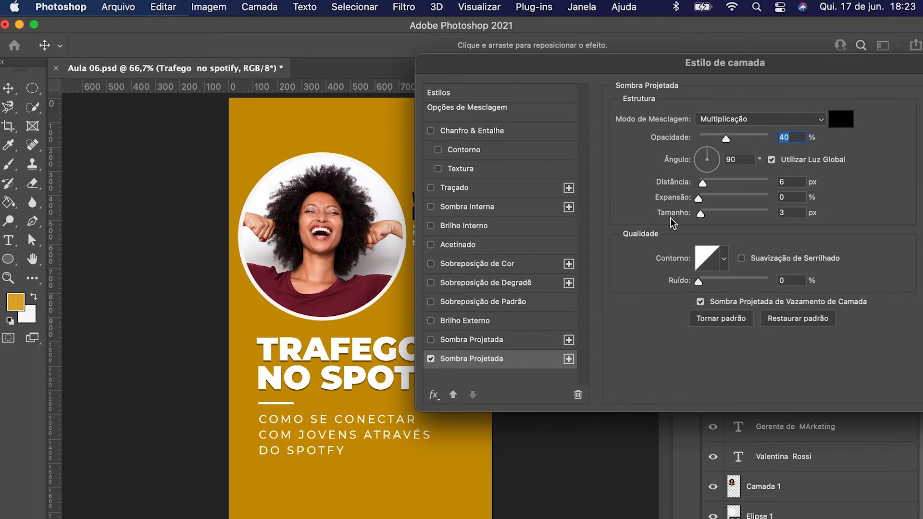
Step: Set the title's drop shadow to 5 px distance, 4% spread and 5 px size, and apply the layer style
left_click_drag(704, 184, 726, 202)
mouse_move(730, 199)
left_mouse_down()
mouse_move(751, 197)
mouse_move(709, 197)
mouse_move(706, 212)
mouse_move(734, 214)
left_mouse_up()
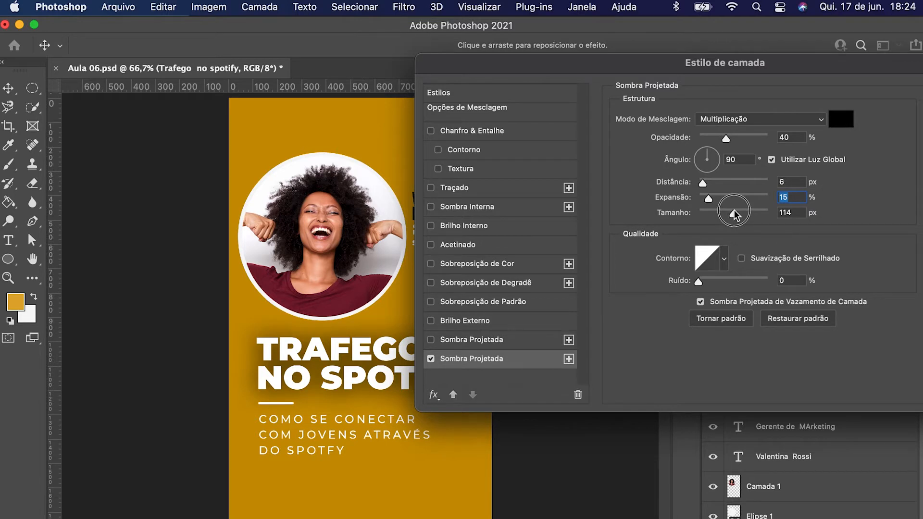
left_click_drag(735, 214, 703, 217)
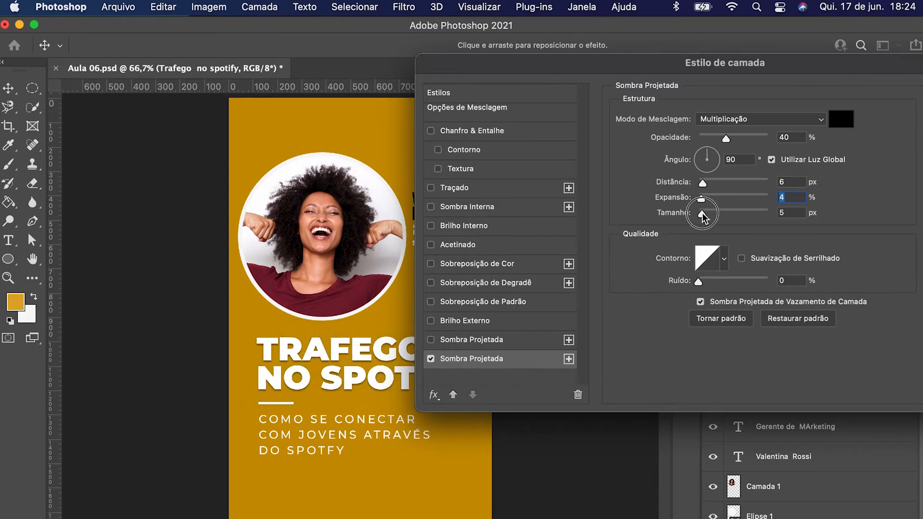
left_click_drag(704, 183, 702, 185)
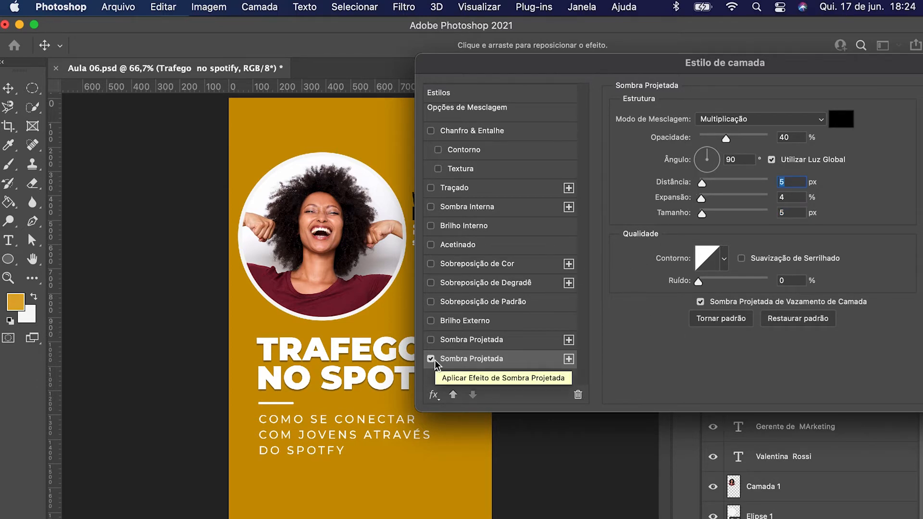
left_click_drag(698, 64, 517, 51)
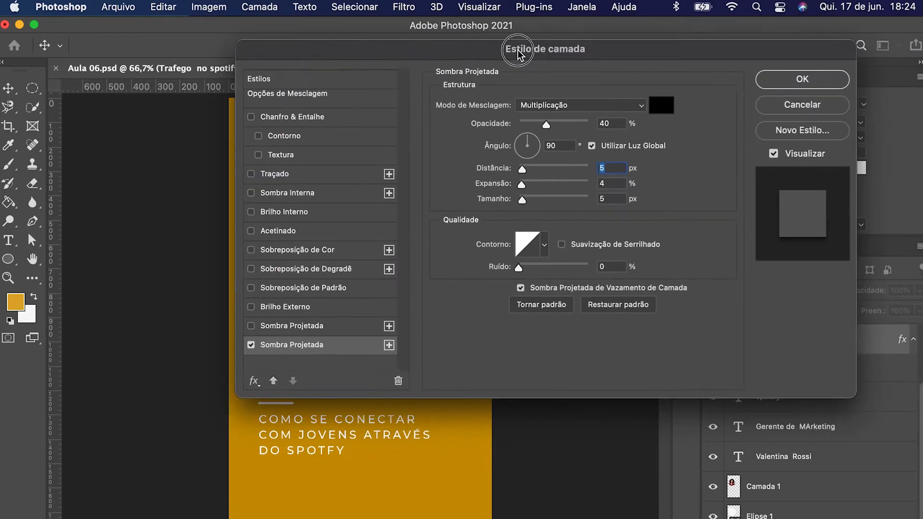
left_click(802, 82)
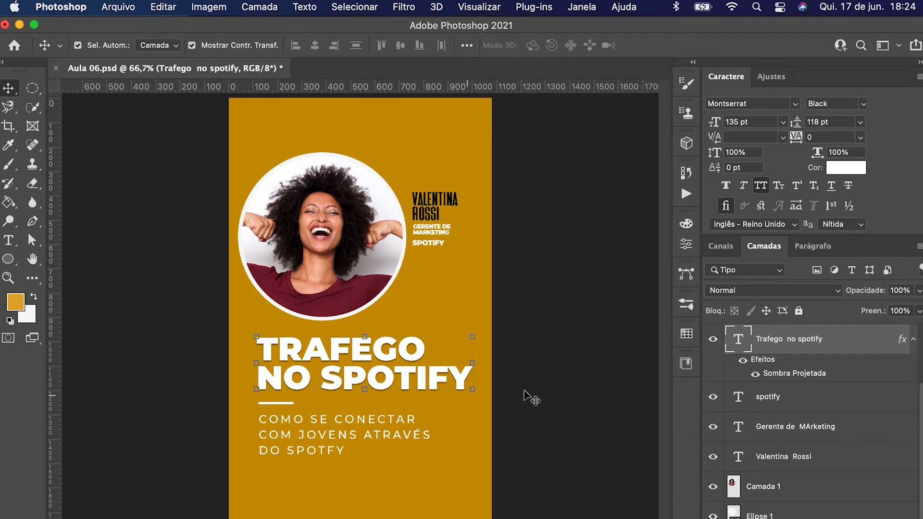
Step: Add a black drop shadow in Multiply mode with 40% opacity to the white ring layer Elipse 1
left_click(408, 259)
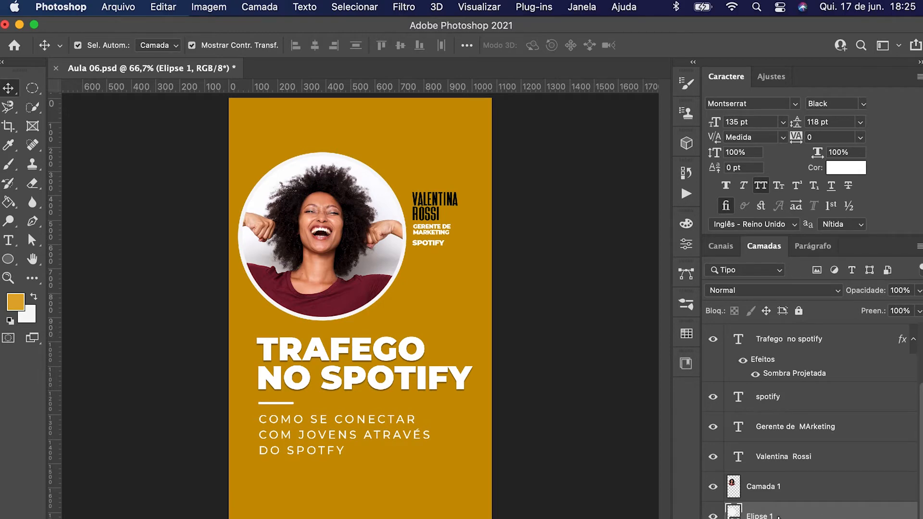
double_click(900, 516)
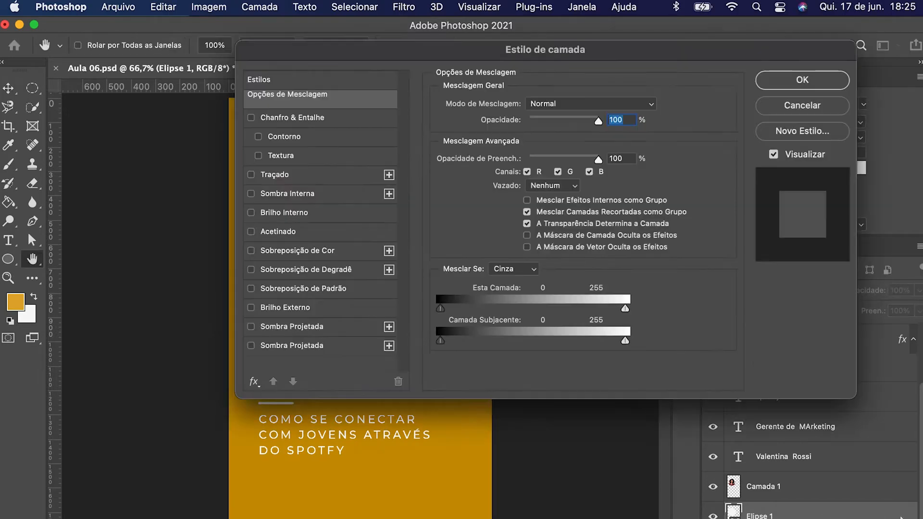
left_click_drag(479, 53, 694, 108)
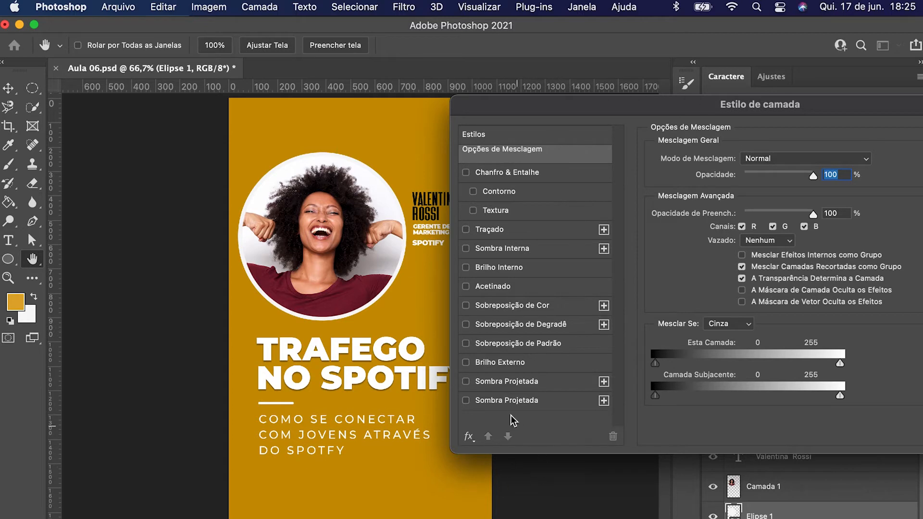
left_click(499, 400)
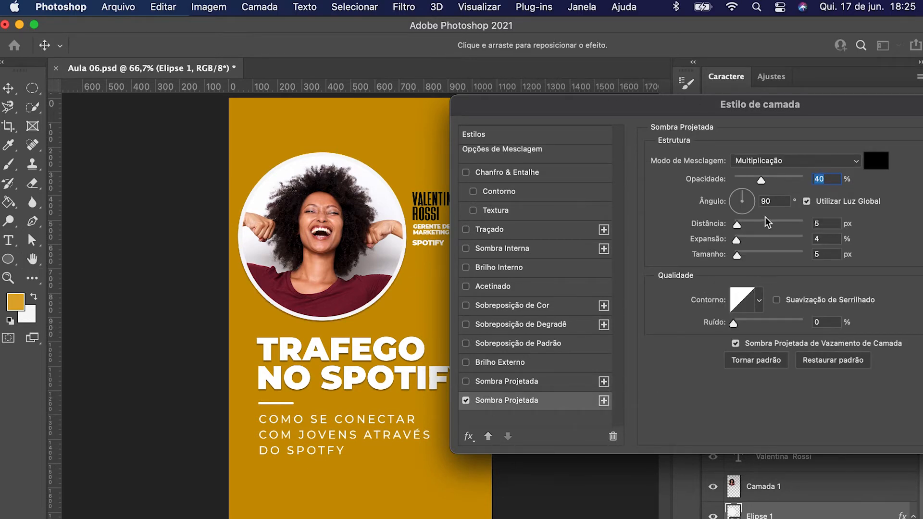
Step: Set the light angle of the ring's drop shadow to 112°
left_click(738, 198)
mouse_move(749, 197)
left_mouse_down()
mouse_move(739, 215)
mouse_move(753, 206)
mouse_move(744, 198)
left_mouse_up()
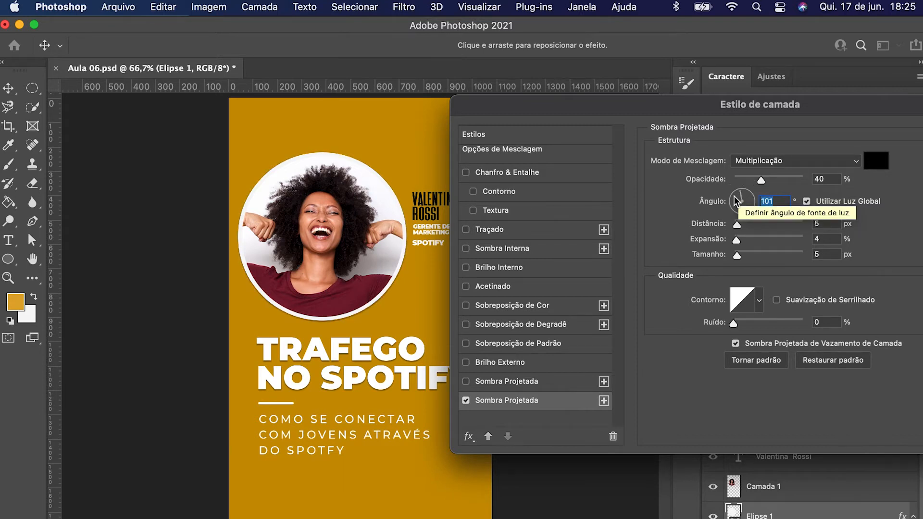
left_click(735, 196)
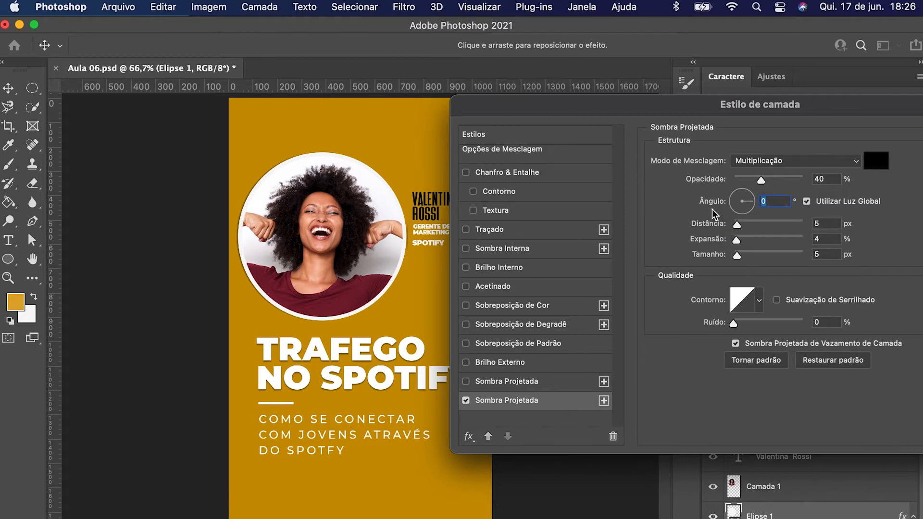
left_click(741, 194)
left_click_drag(744, 198, 742, 197)
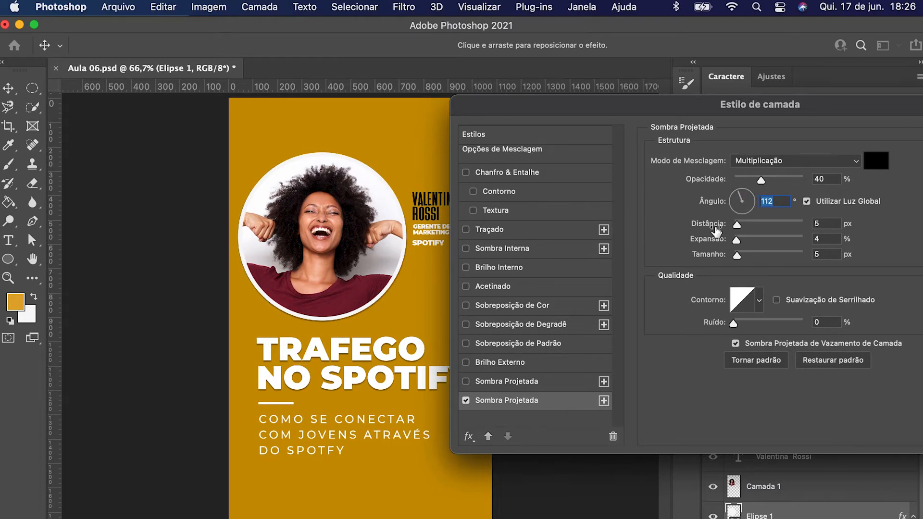
Step: Set the ring's drop shadow to 10 px distance, 7% spread and 13 px size, apply the style and deselect the layer
mouse_move(738, 224)
left_mouse_down()
mouse_move(744, 261)
mouse_move(741, 242)
left_mouse_up()
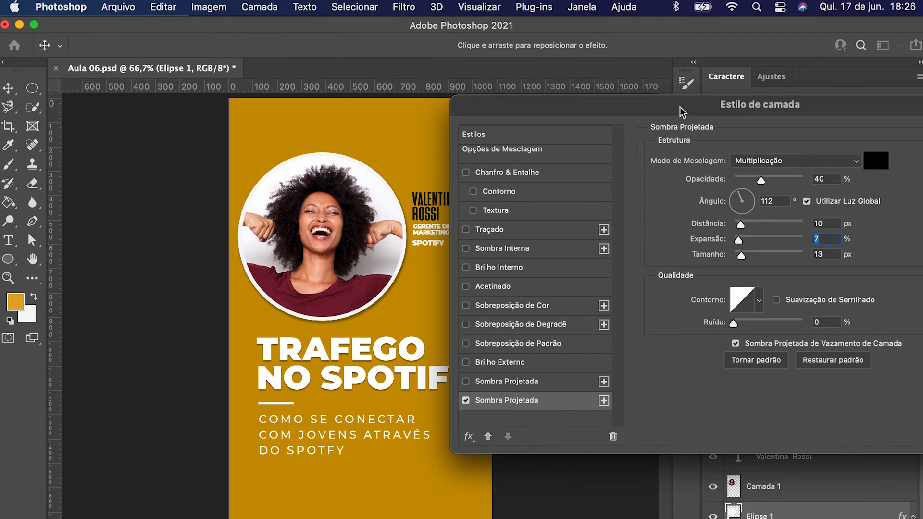
left_click_drag(682, 107, 592, 108)
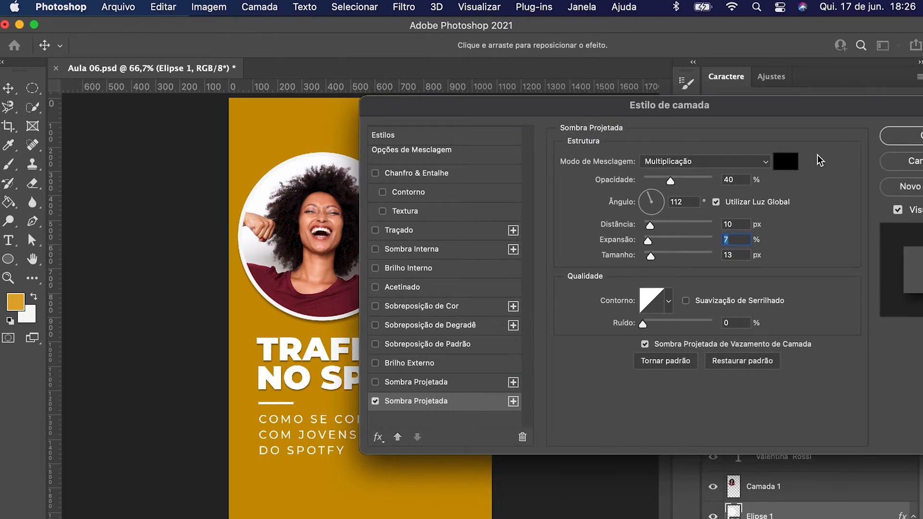
left_click(892, 138)
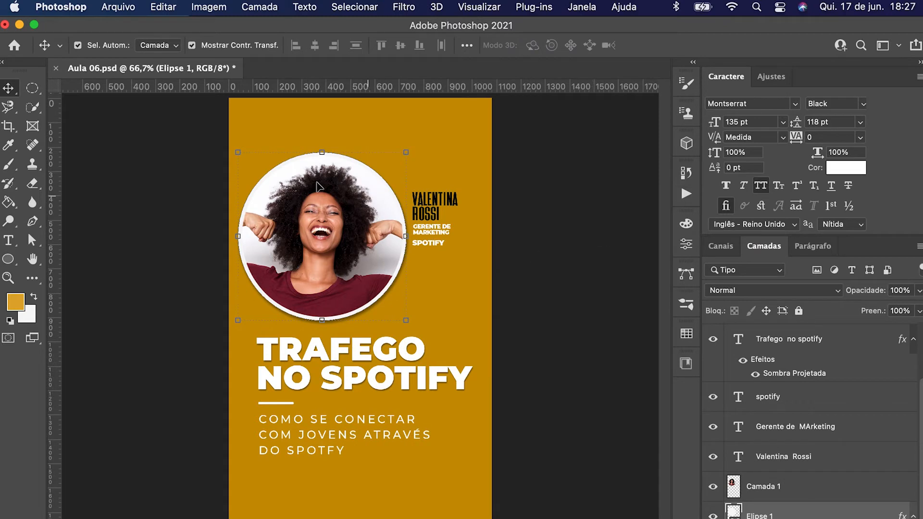
left_click(580, 249)
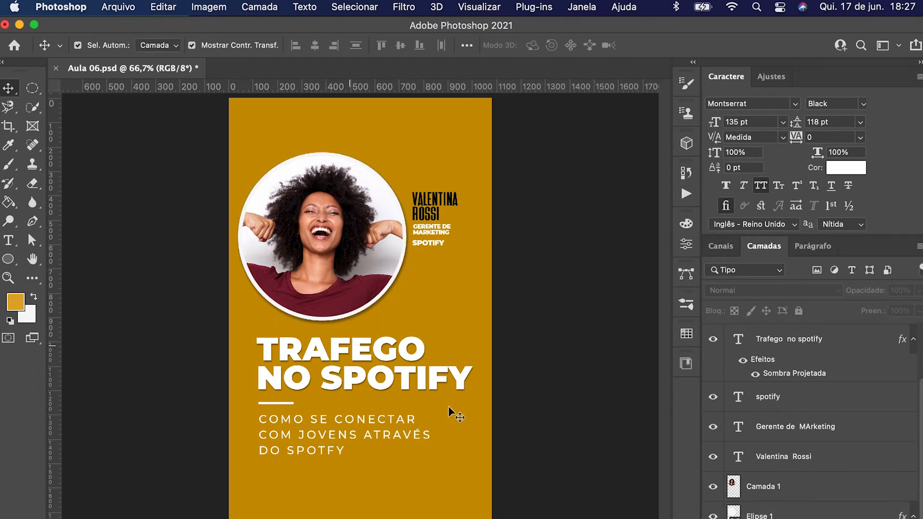
Step: Add an inner shadow to the round photo layer Camada 1 with 7 px distance and 18% choke
left_click(364, 250)
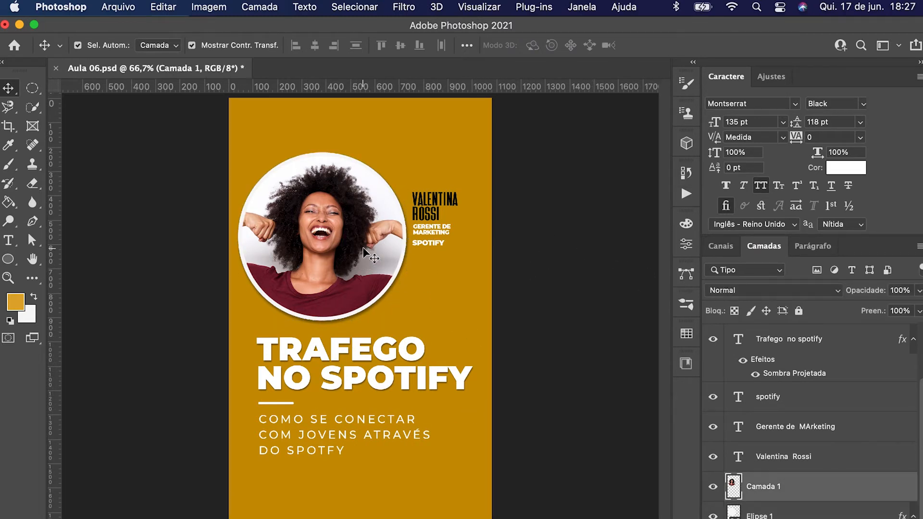
left_click(893, 489)
double_click(893, 489)
left_click_drag(440, 112, 547, 107)
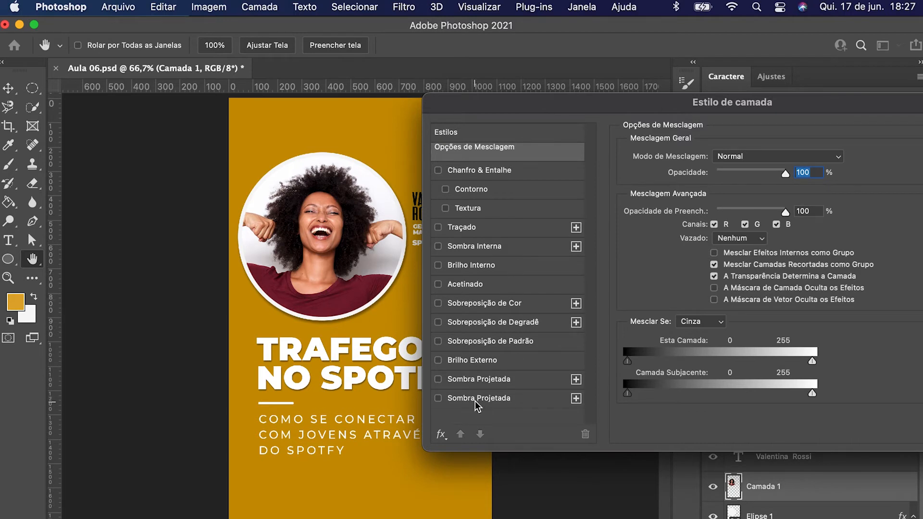
left_click(464, 247)
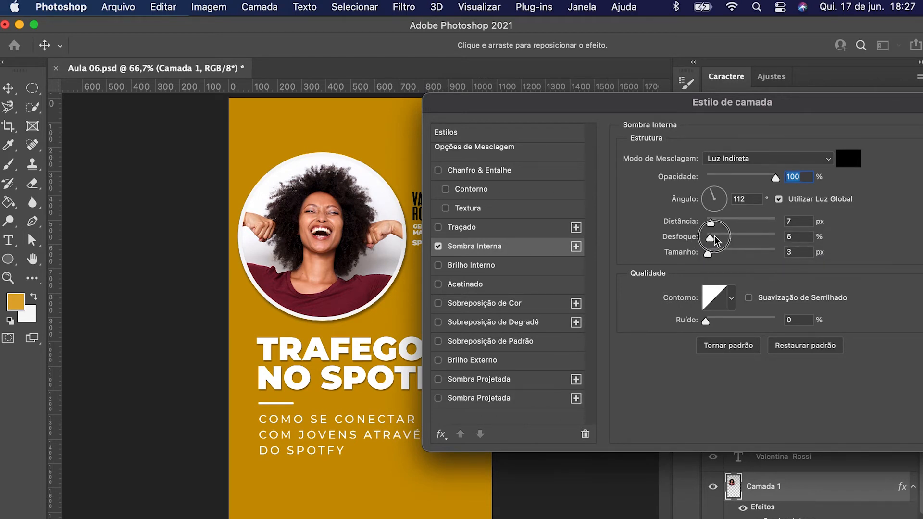
mouse_move(706, 238)
left_mouse_down()
mouse_move(788, 224)
mouse_move(712, 225)
left_mouse_up()
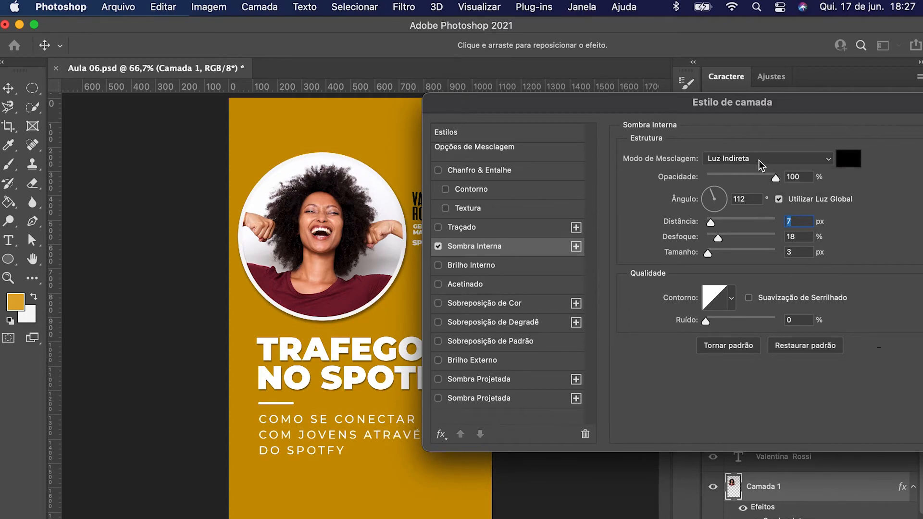
Step: Set the photo's inner shadow to Normal blend mode with 48% opacity
left_click(762, 160)
key("Escape")
left_click(756, 159)
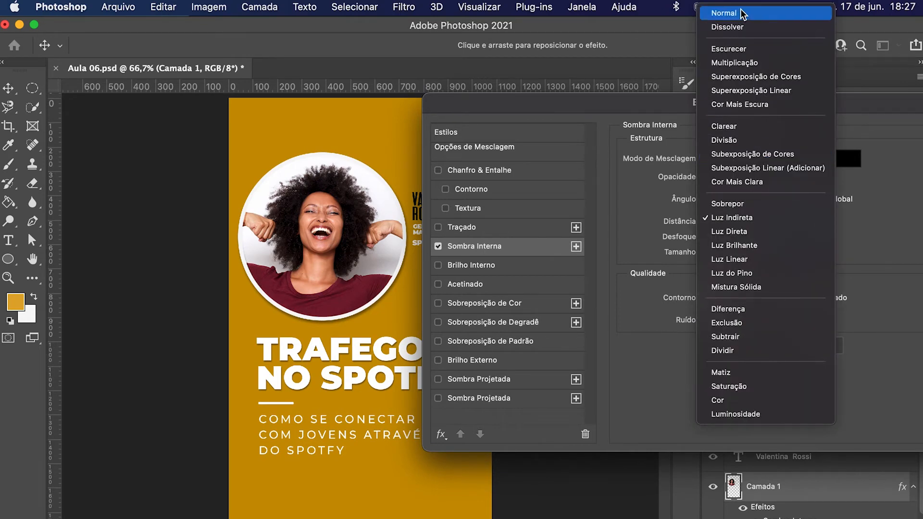
left_click(738, 13)
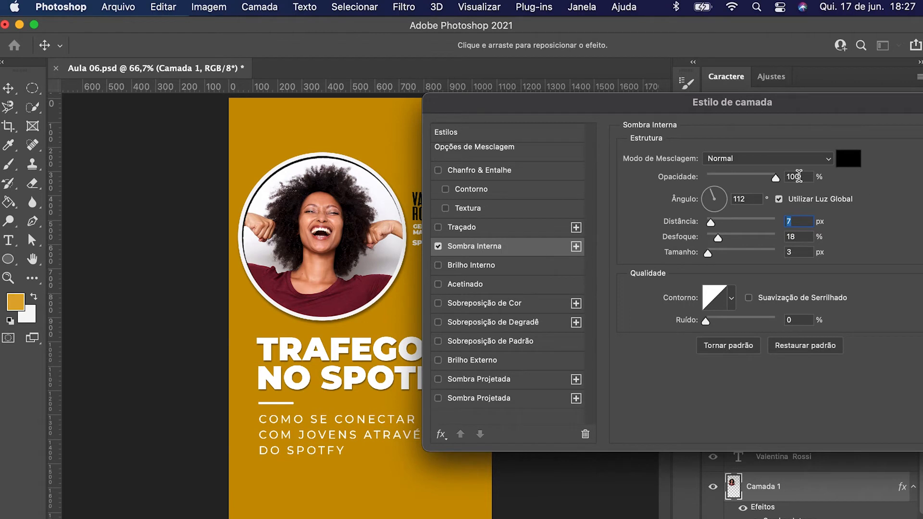
left_click(754, 177)
left_click_drag(754, 178, 744, 179)
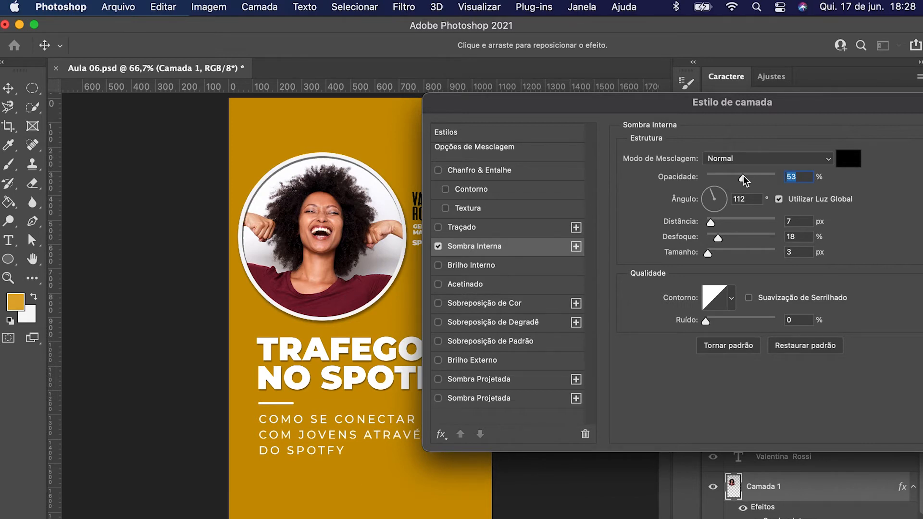
left_click_drag(744, 179, 740, 180)
Step: Set the photo's inner shadow size to 24 px, apply the layer style and deselect the layer
left_click_drag(709, 260, 718, 259)
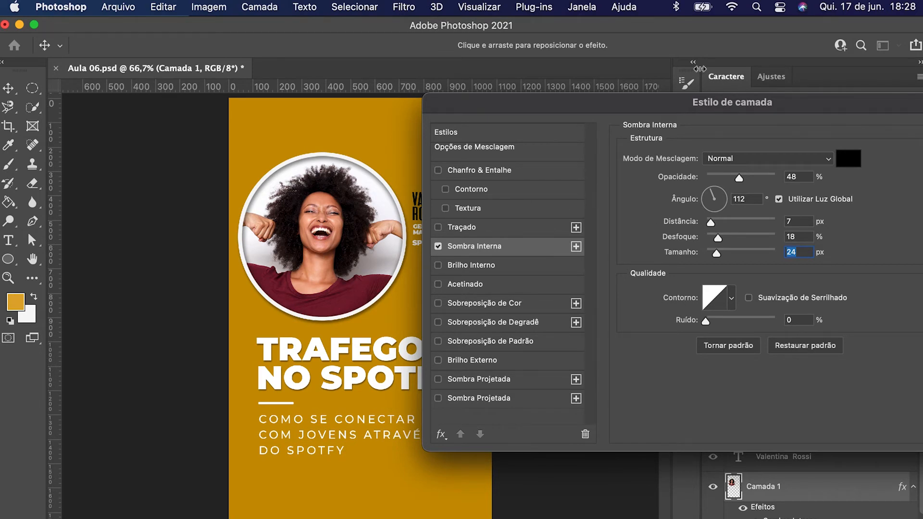
left_click_drag(689, 103, 619, 107)
left_click(910, 144)
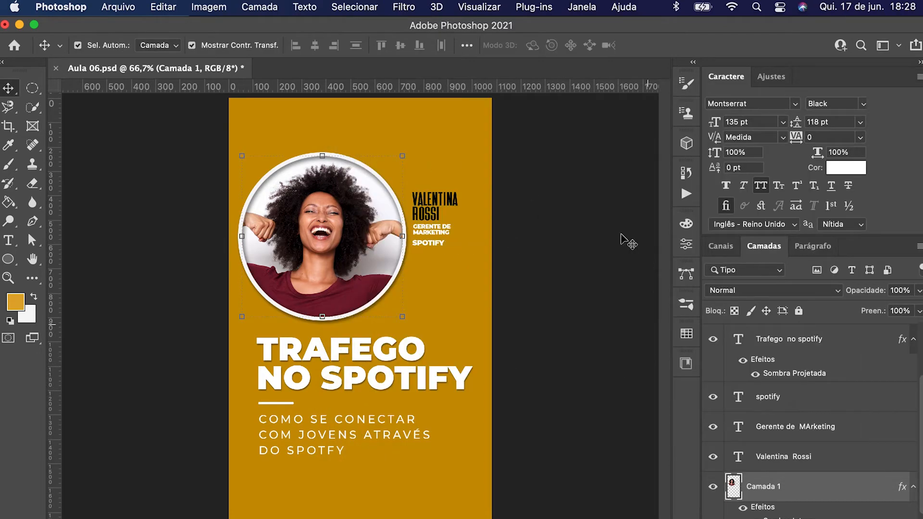
left_click(610, 207)
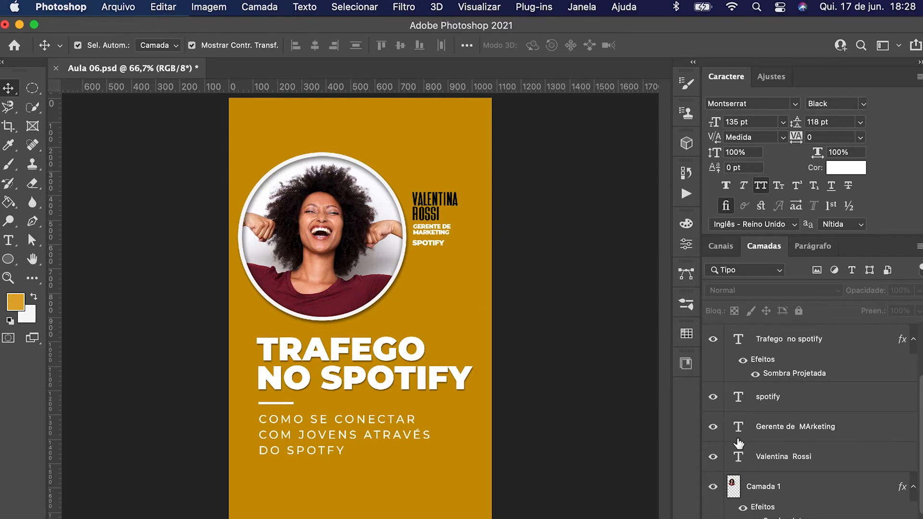
Step: Enable a Bevel & Emboss texture on the background layer Retângulo 1 and show the texture settings
scroll(742, 439, "down", 3)
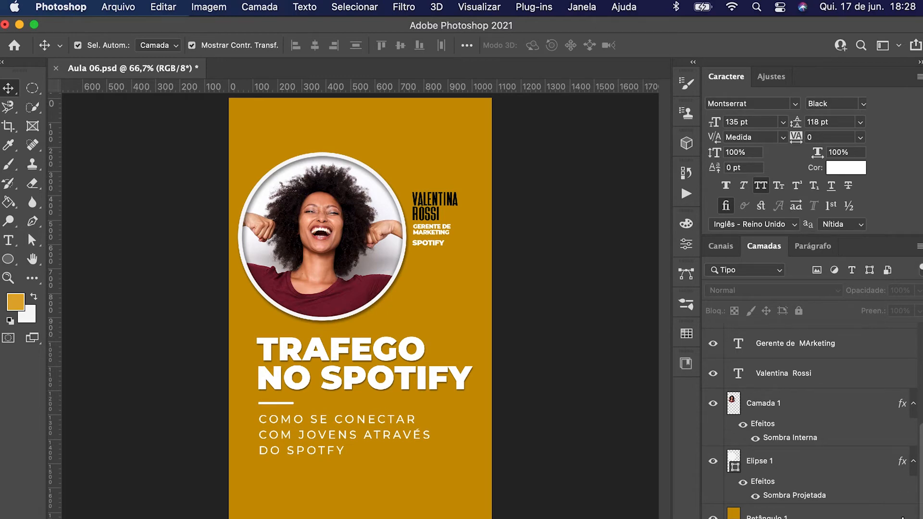
scroll(903, 517, "up", 1)
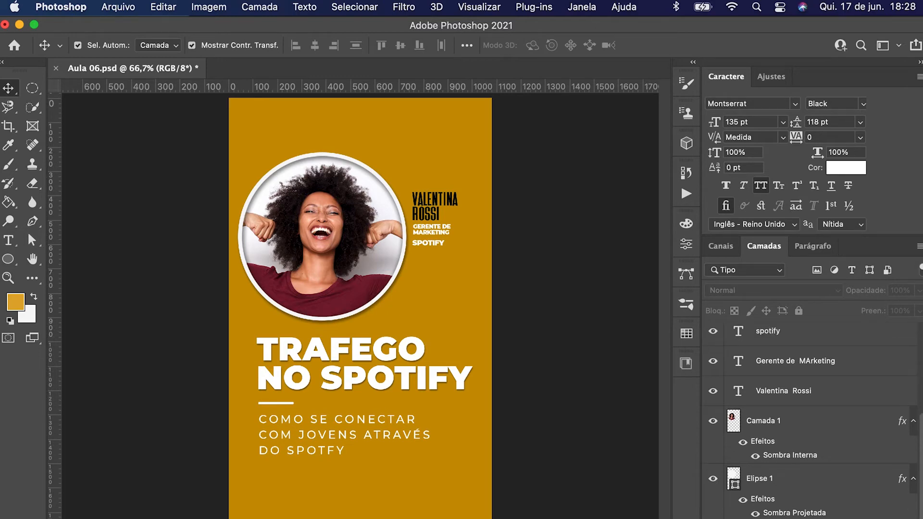
double_click(851, 518)
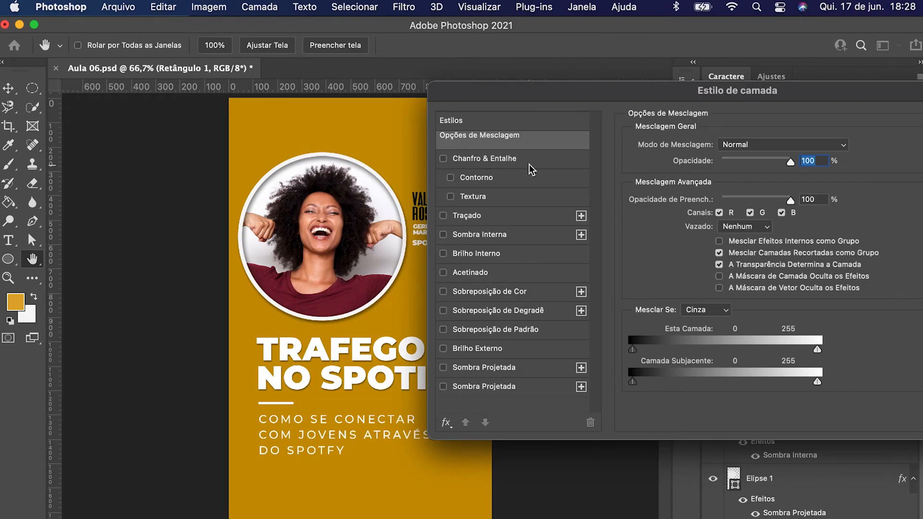
left_click(454, 198)
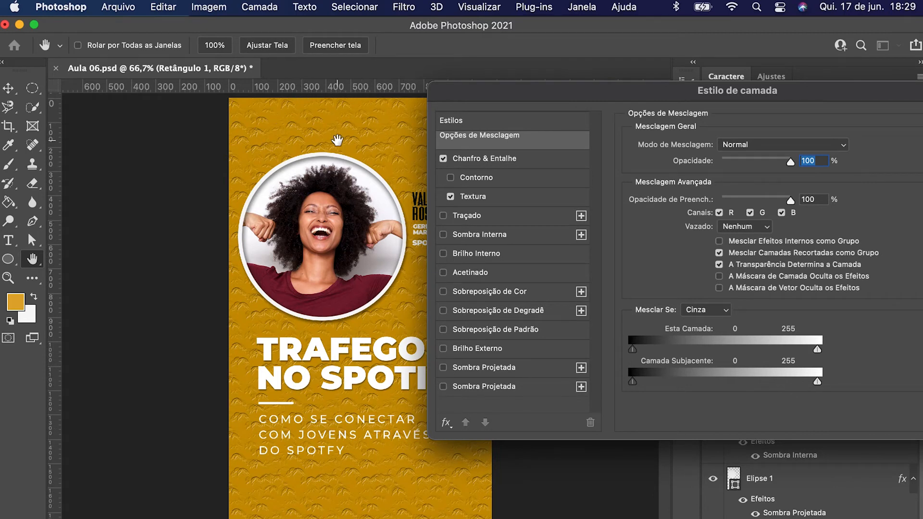
left_click(483, 197)
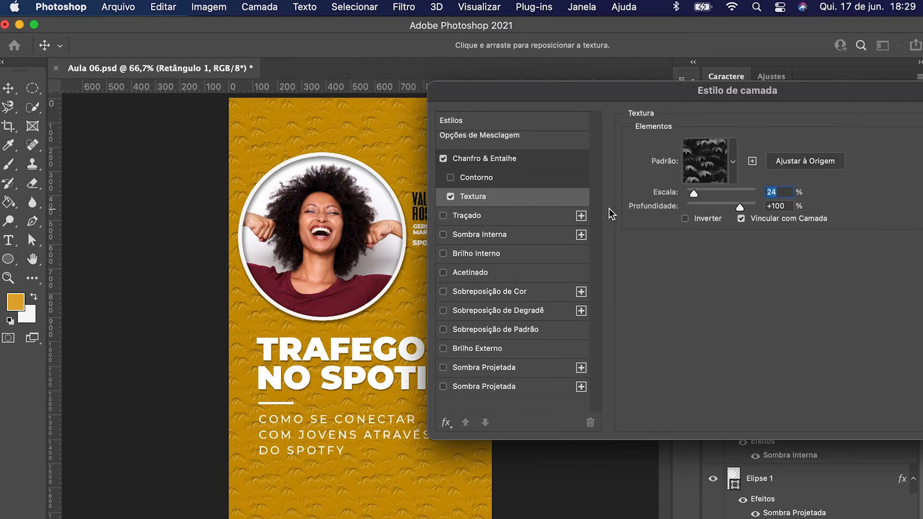
Step: Choose the first orange-brown pattern at the end of the pattern list as the background texture
left_click(734, 162)
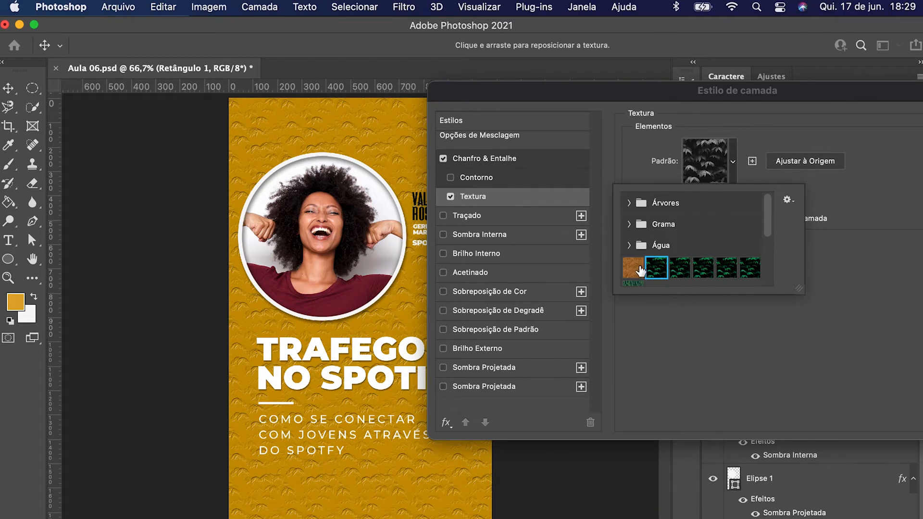
scroll(715, 268, "down", 3)
scroll(715, 269, "up", 3)
scroll(665, 247, "down", 3)
scroll(653, 250, "down", 2)
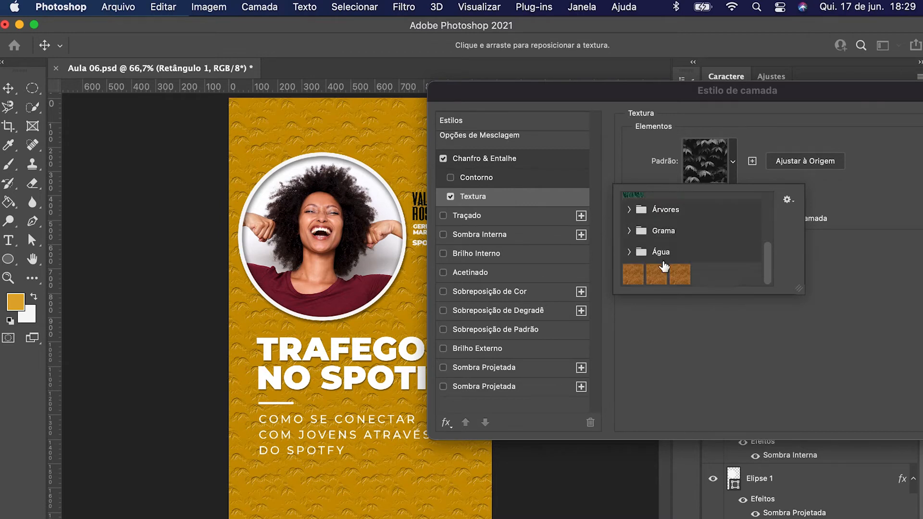
left_click(634, 275)
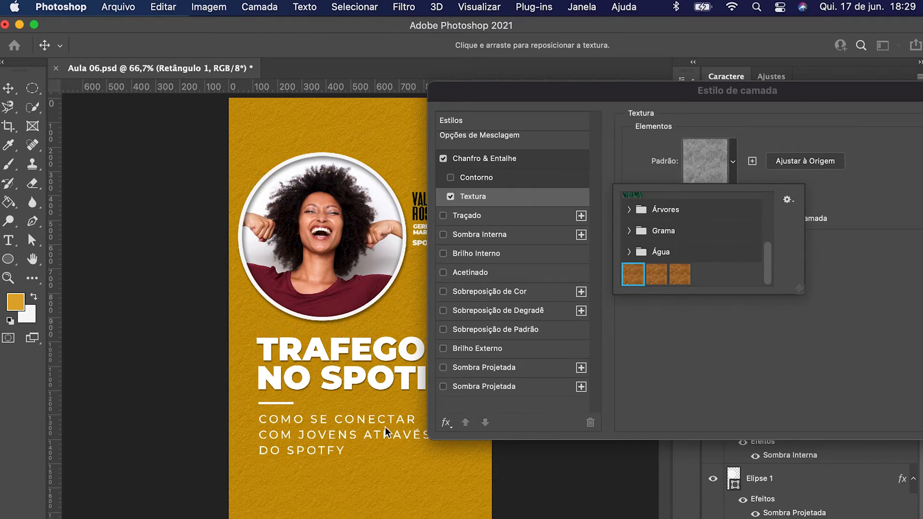
left_click(704, 150)
Step: Set the background texture to 67% scale and +99% depth, then apply the layer style and deselect the layer
left_click_drag(695, 195, 720, 193)
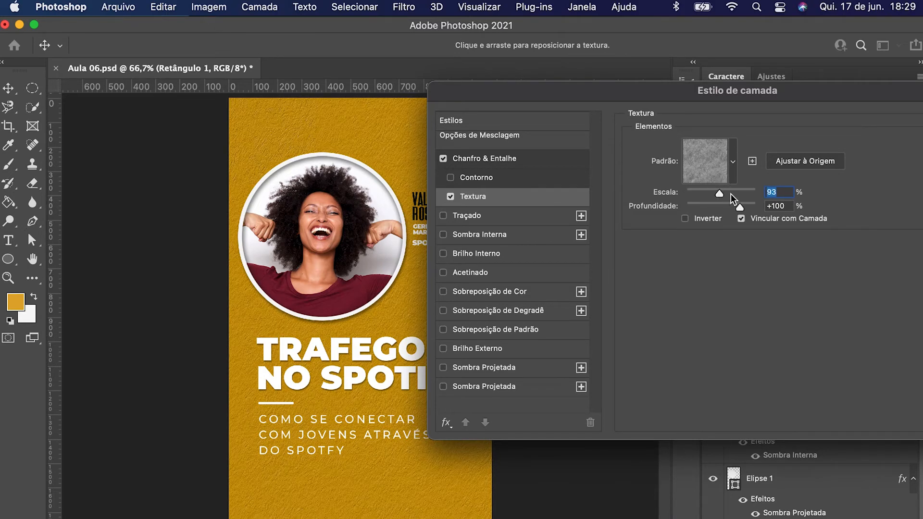
left_click(717, 207)
left_click(725, 190)
left_click_drag(720, 190, 710, 192)
left_click(728, 206)
left_click(741, 207)
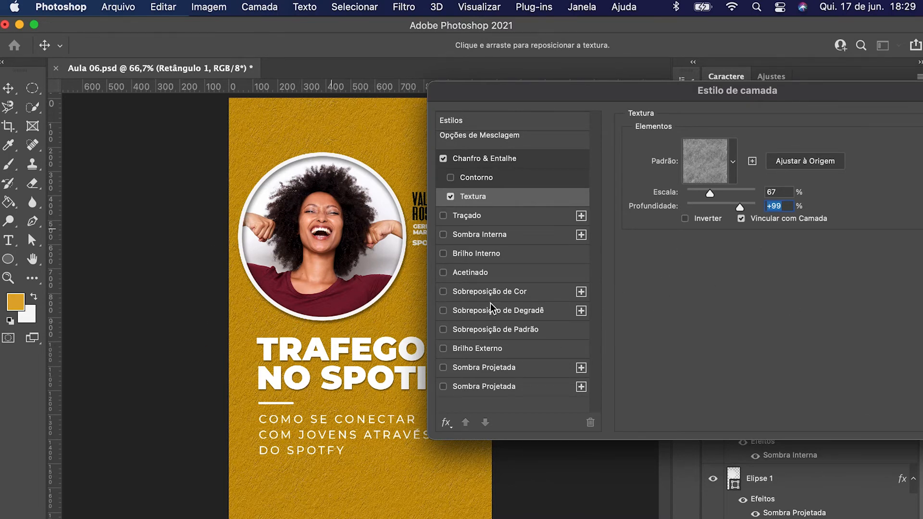
left_click_drag(755, 100, 597, 115)
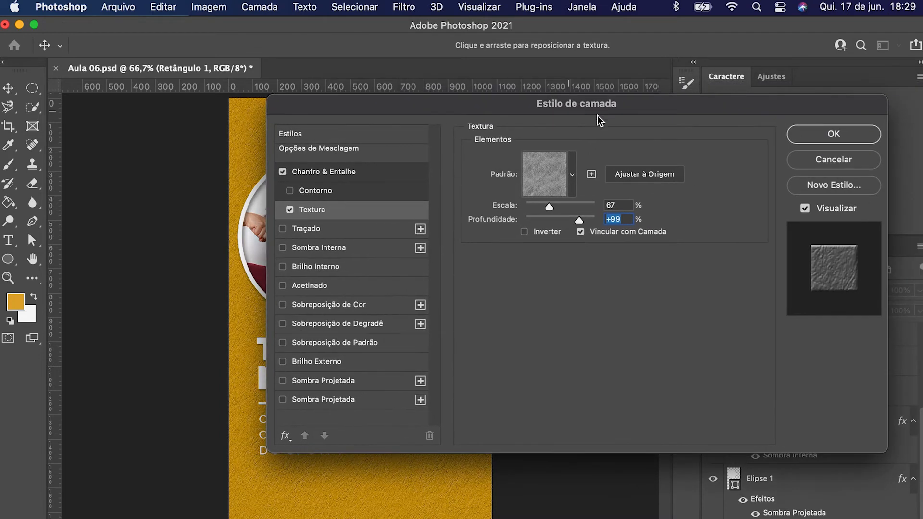
left_click(852, 140)
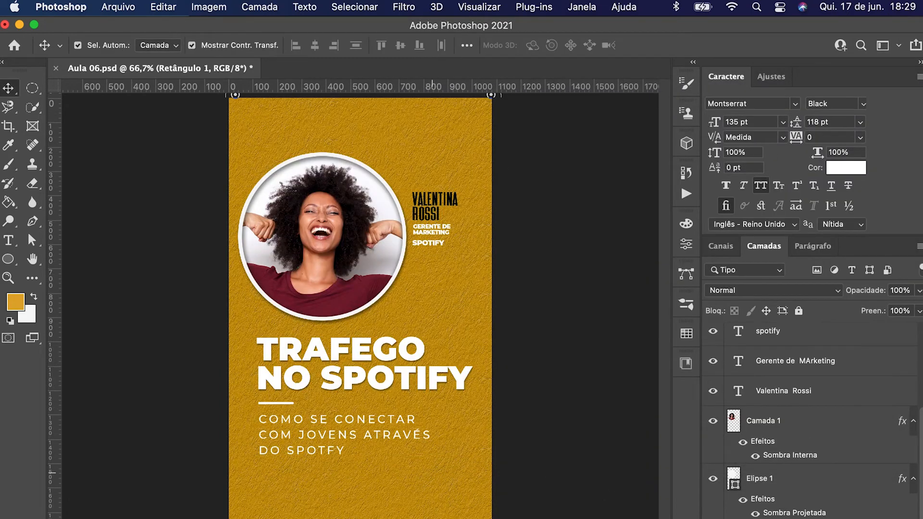
left_click(615, 282)
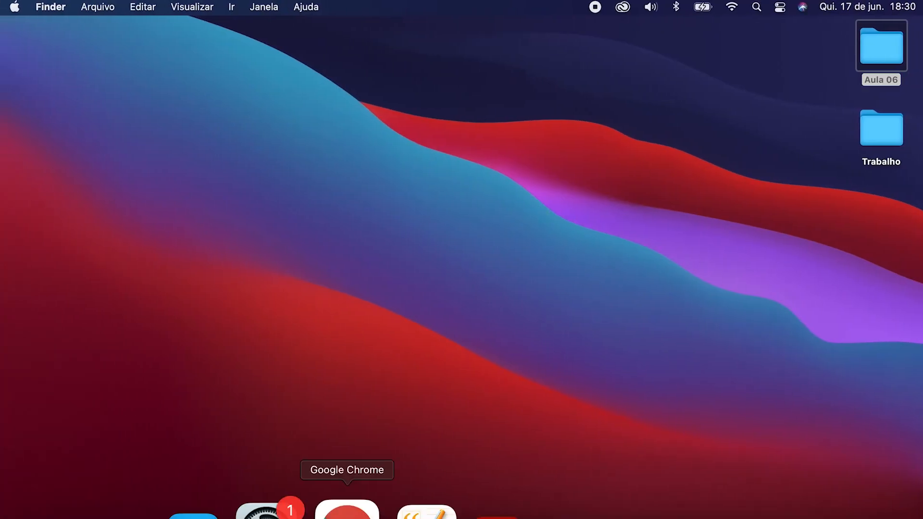
Step: Switch to Google Chrome with the Freepik home page
left_click(346, 510)
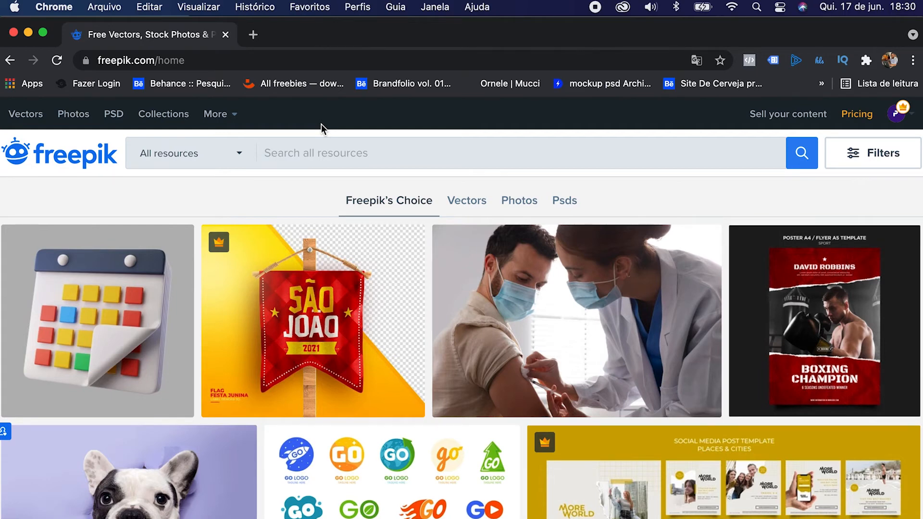
Step: Search all Freepik resources for "texture"
type("te")
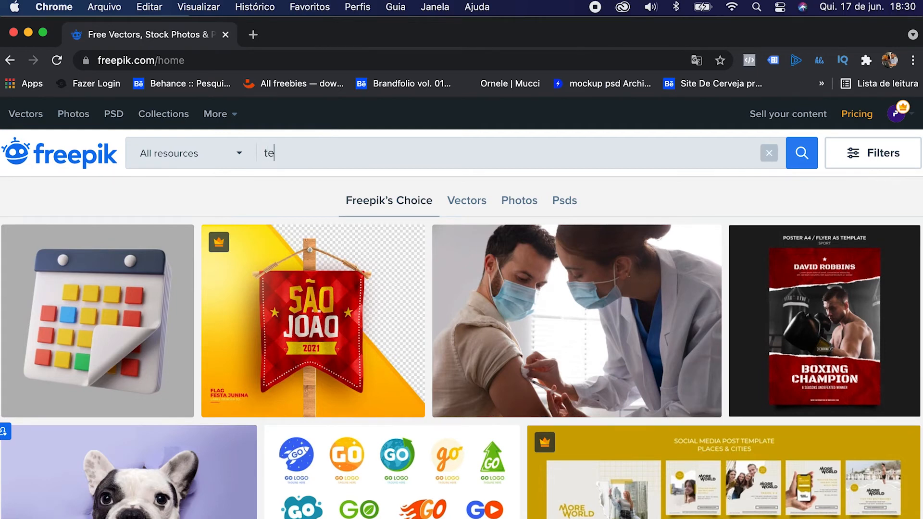
type("xt")
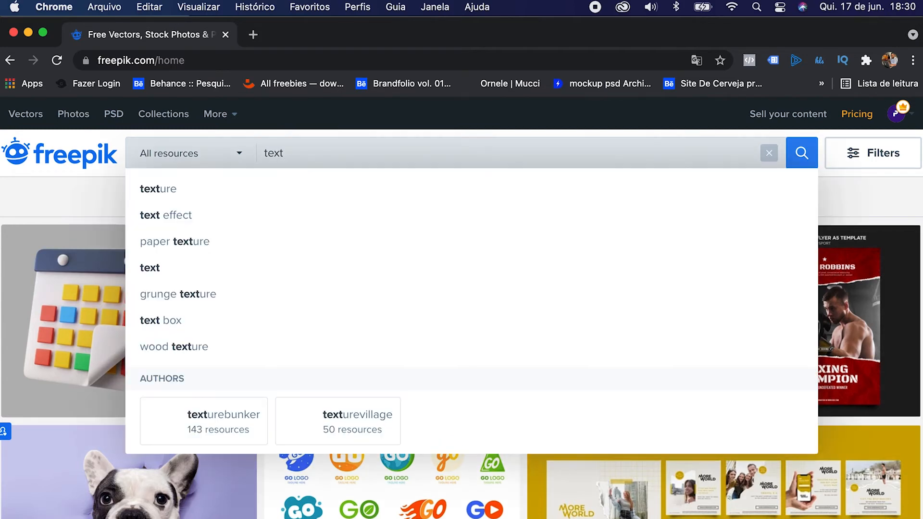
left_click(173, 184)
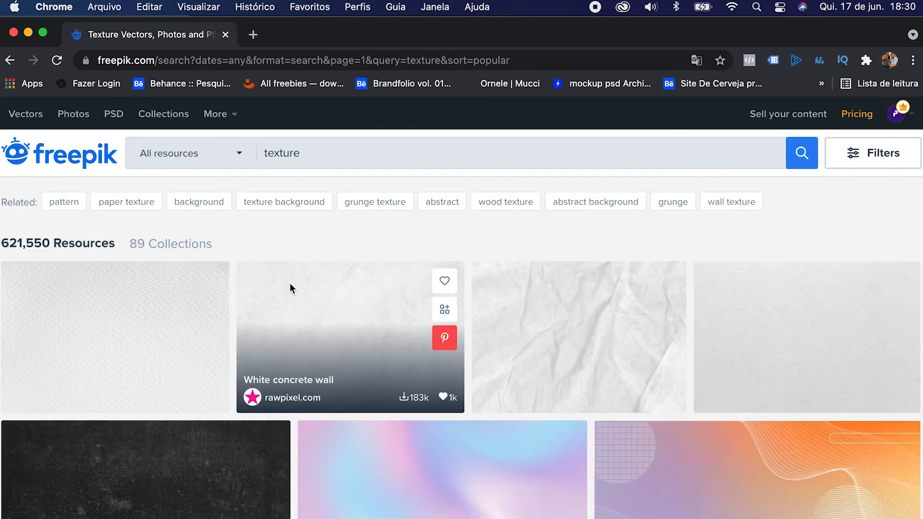
Step: Browse the texture results, preview the smooth white wave background vector, and close its preview
scroll(290, 284, "down", 2)
scroll(290, 284, "down", 5)
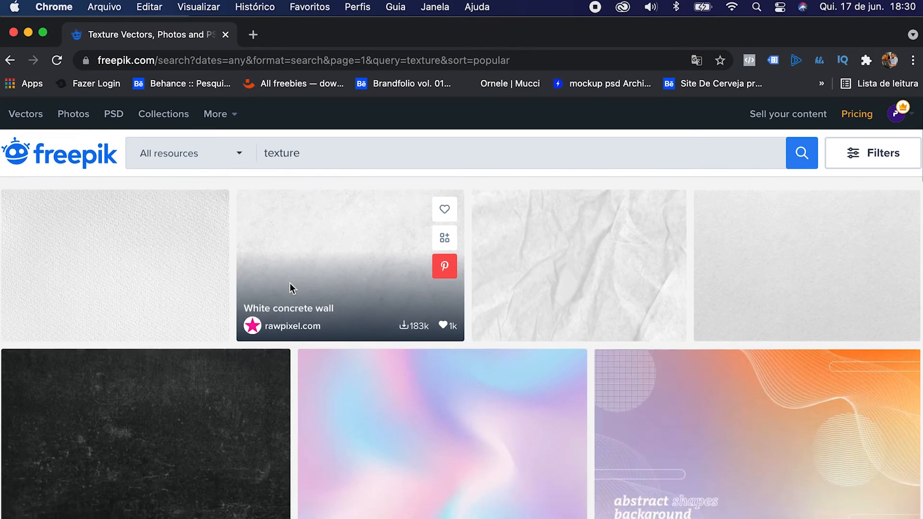
scroll(290, 283, "down", 15)
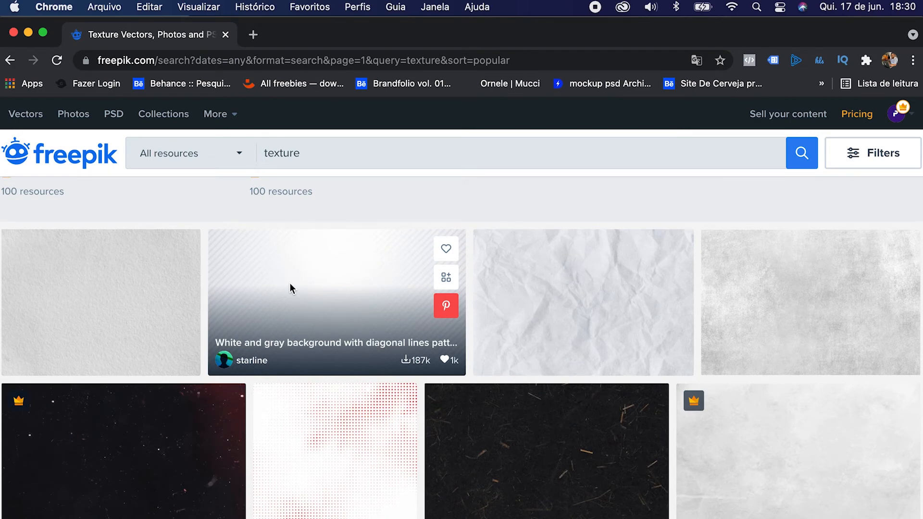
scroll(549, 371, "down", 8)
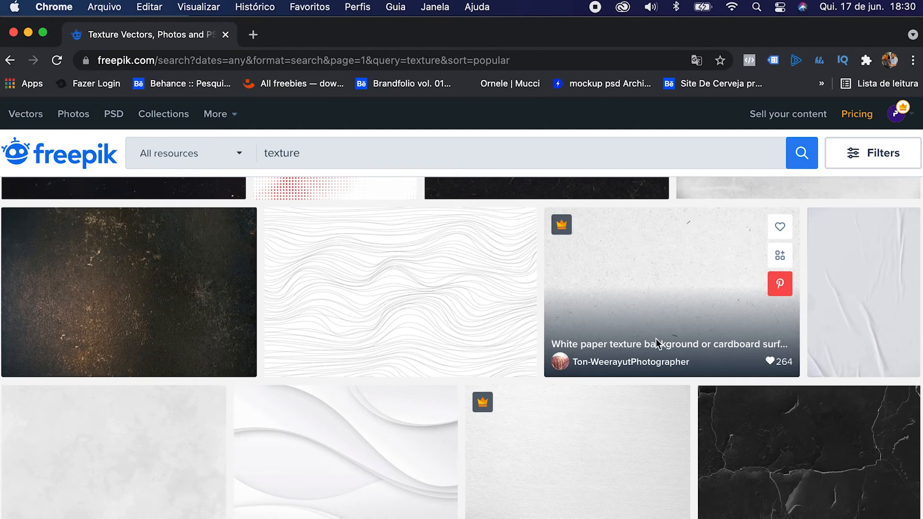
scroll(455, 424, "down", 2)
scroll(384, 385, "down", 2)
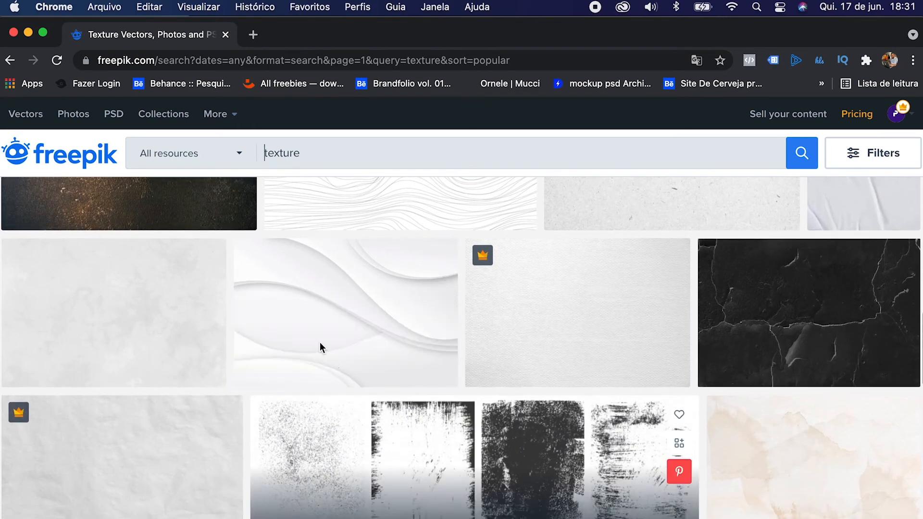
left_click(362, 299)
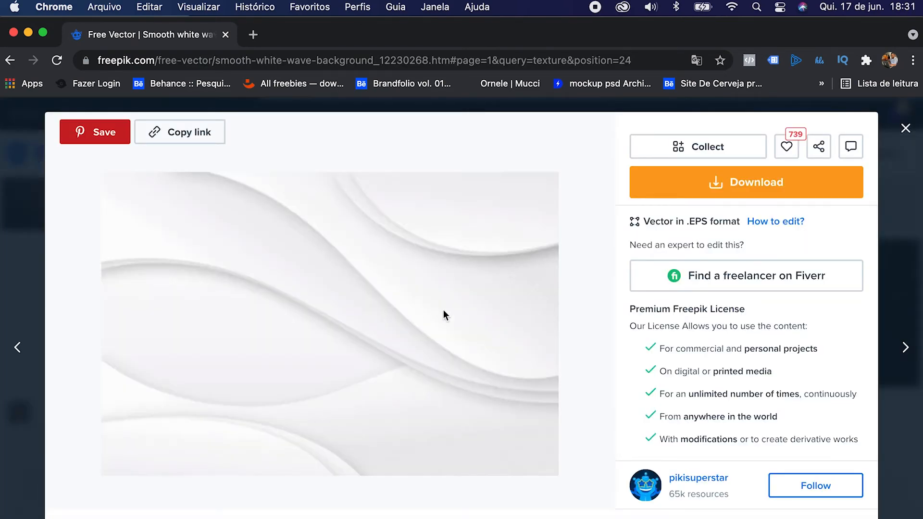
left_click(907, 190)
Step: Restrict the texture search to photos and run it again
scroll(250, 290, "up", 4)
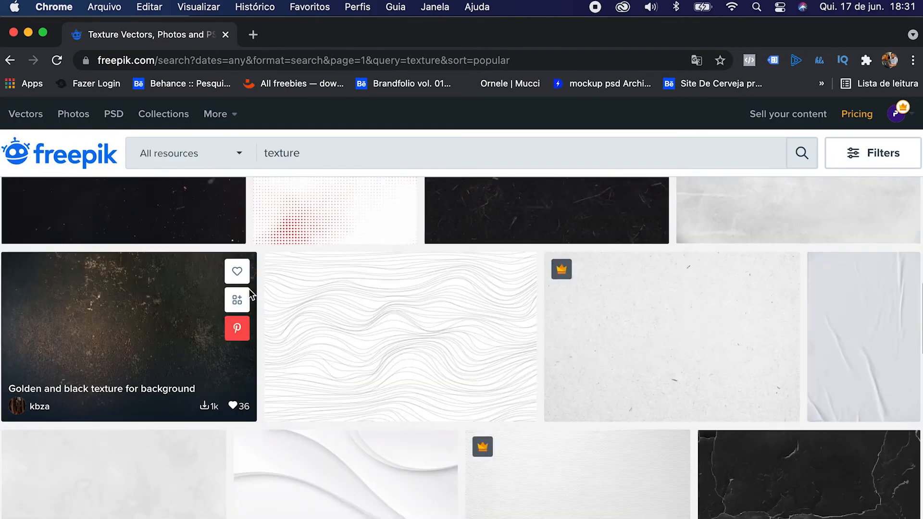
scroll(249, 289, "up", 3)
left_click(213, 155)
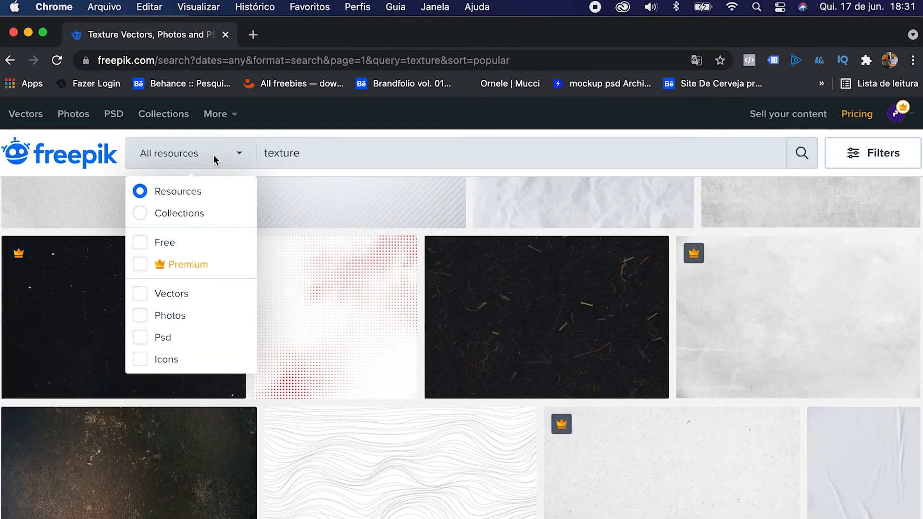
left_click(140, 316)
left_click(811, 157)
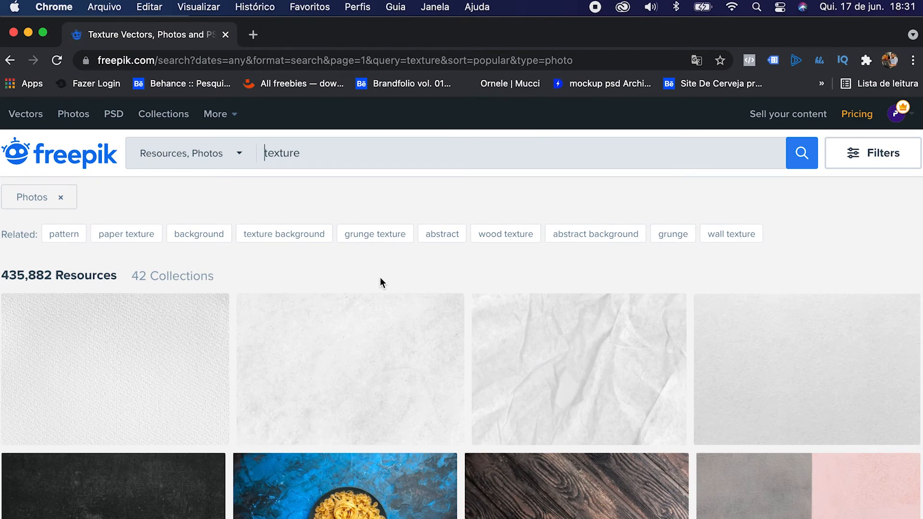
Step: Find the white brick wall photo "Dirty pattern paint room block" in the results and download it
scroll(443, 347, "down", 5)
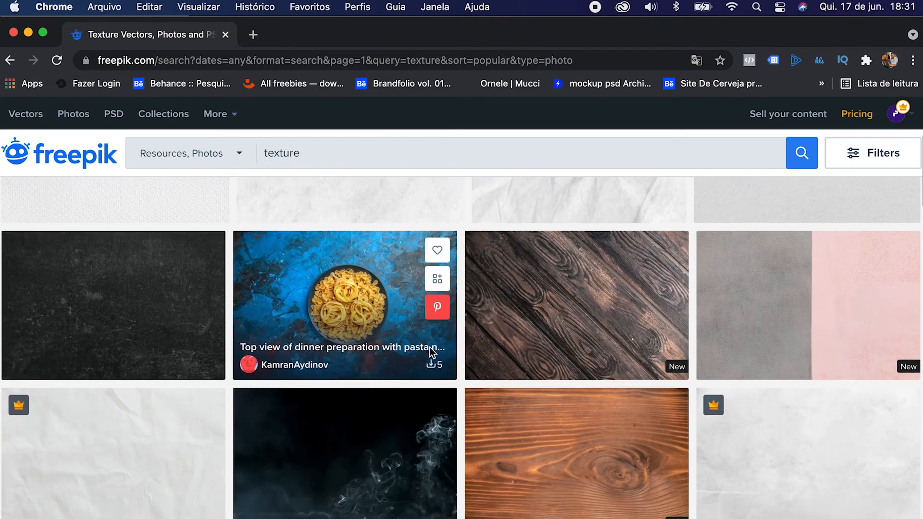
scroll(498, 370, "down", 15)
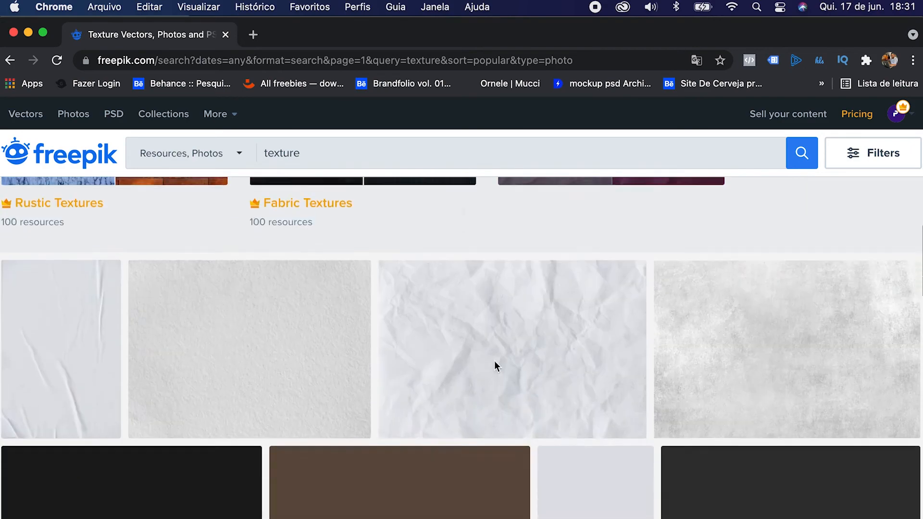
scroll(469, 394, "down", 4)
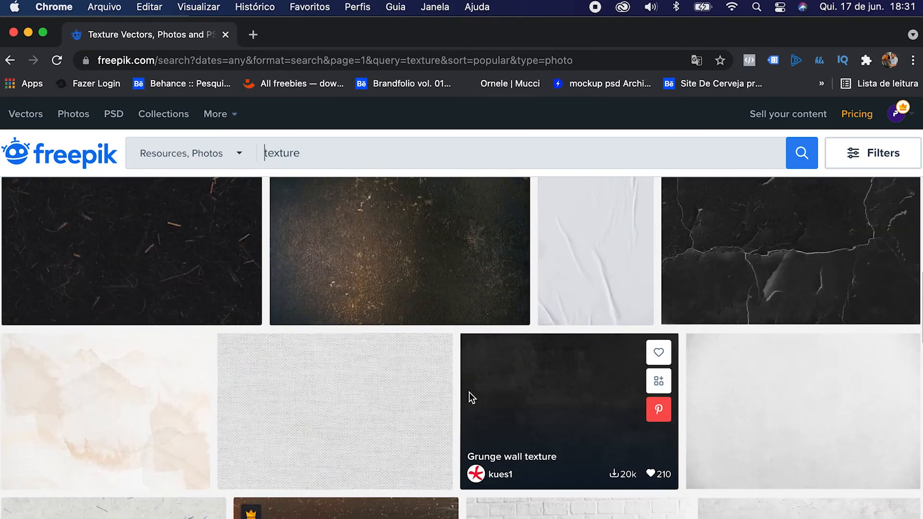
scroll(440, 388, "down", 3)
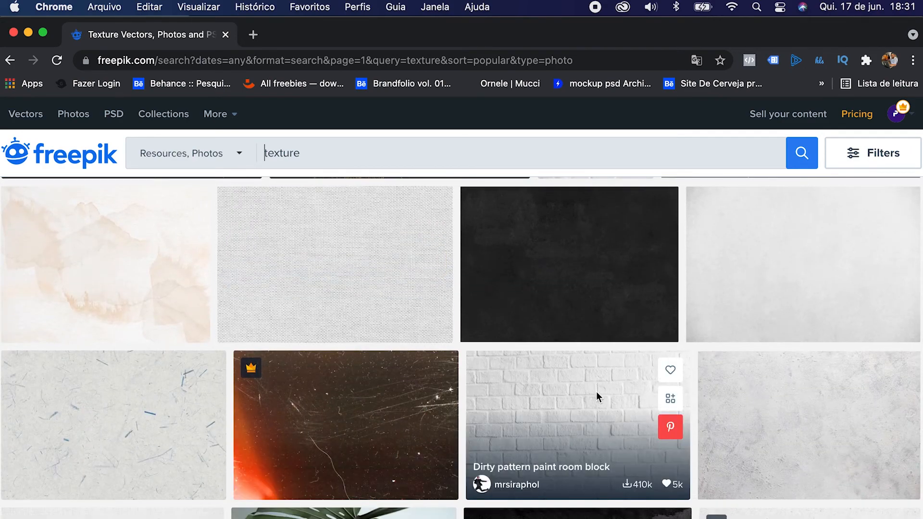
left_click(557, 389)
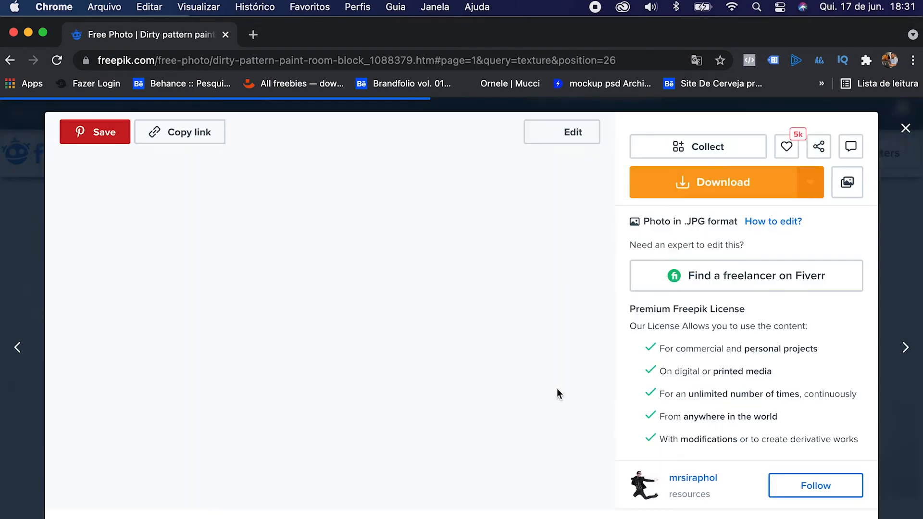
left_click(736, 184)
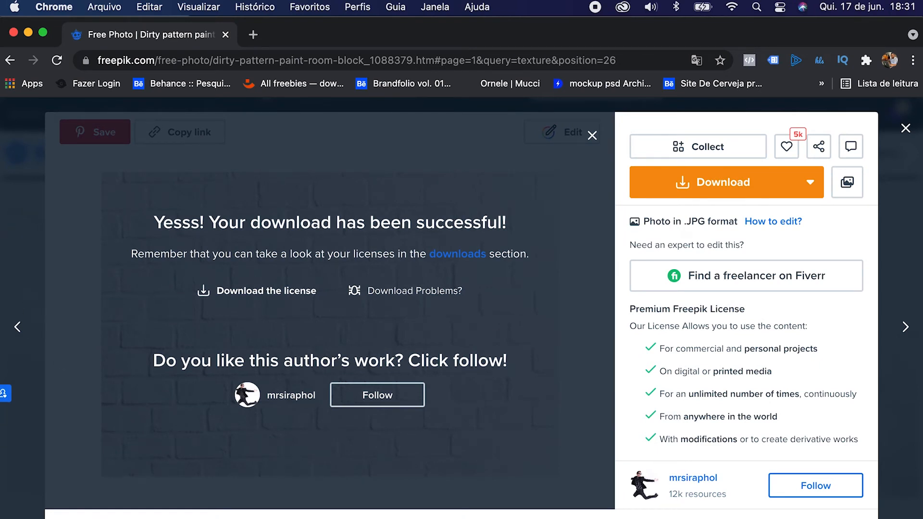
Step: Switch to Adobe Photoshop and open dirty-pattern-paint-room-block.jpg from the Downloads folder, keeping its embedded colour profile
left_click(649, 505)
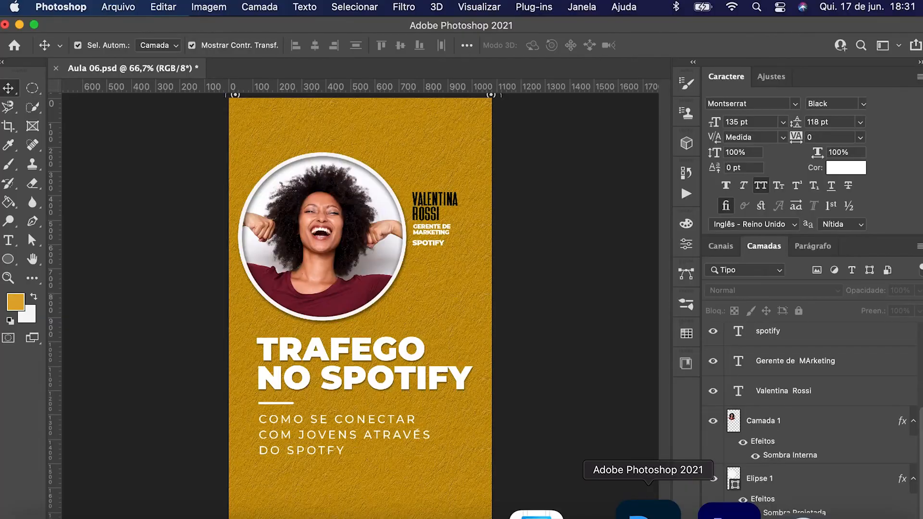
left_click(124, 7)
left_click(124, 7)
left_click(124, 7)
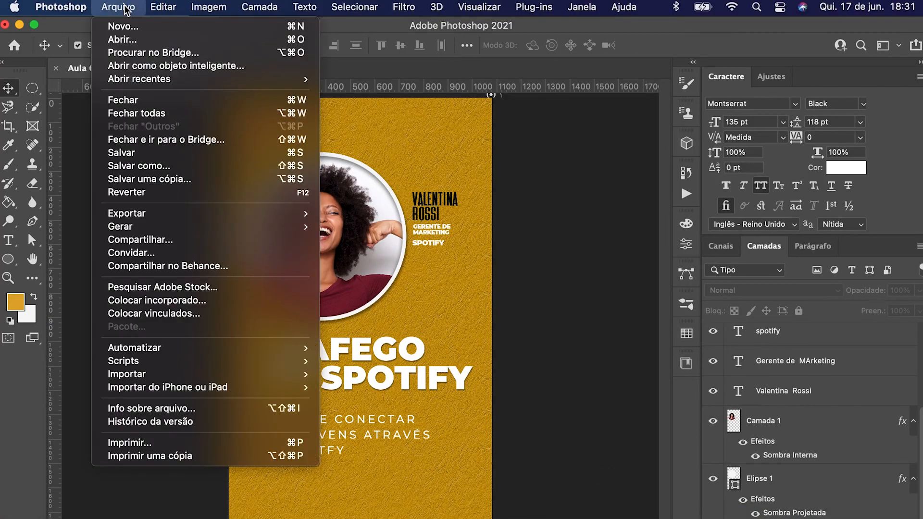
left_click(127, 40)
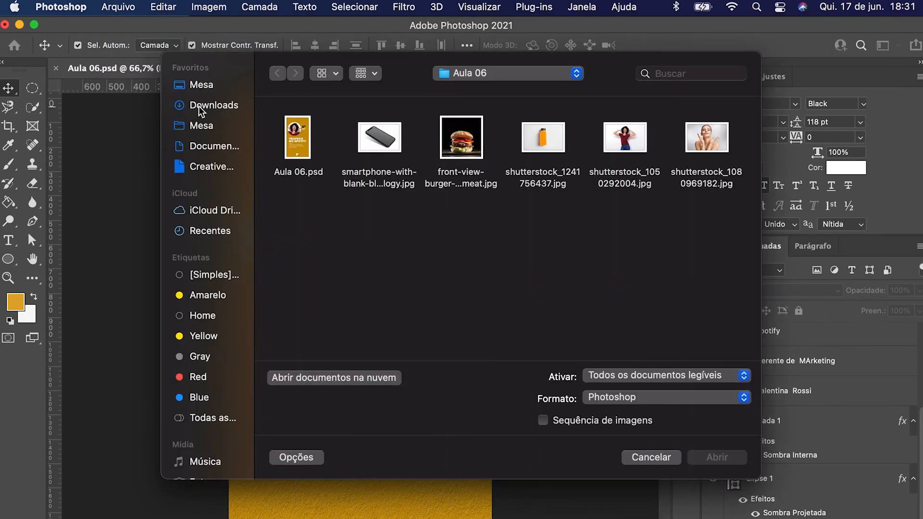
left_click(199, 105)
left_click(305, 137)
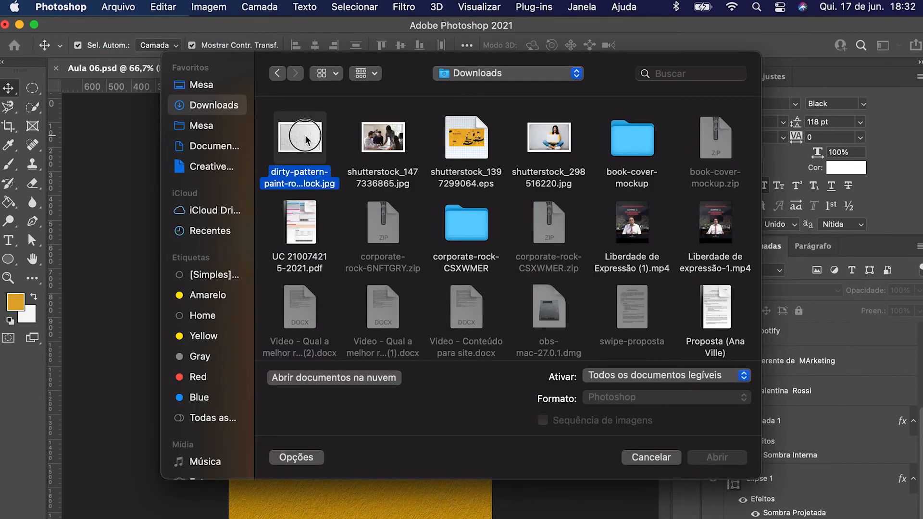
left_click(727, 463)
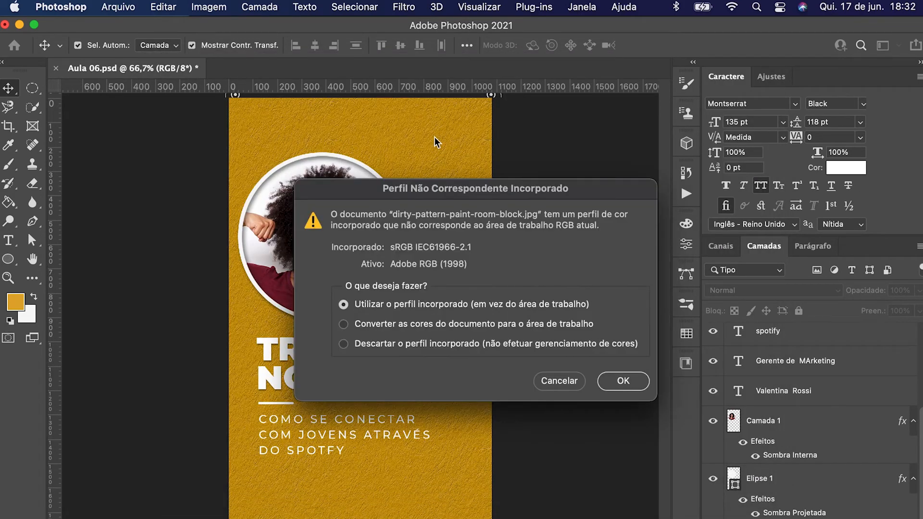
left_click(636, 387)
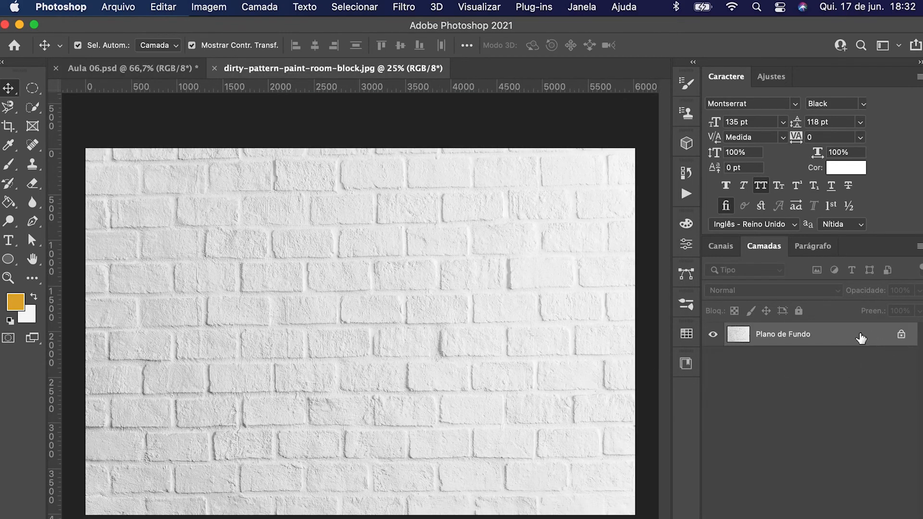
Step: Unlock the brick photo's background layer and paste a copy of the photo as a new layer into Aula 06.psd
left_click(901, 336)
left_click(345, 306)
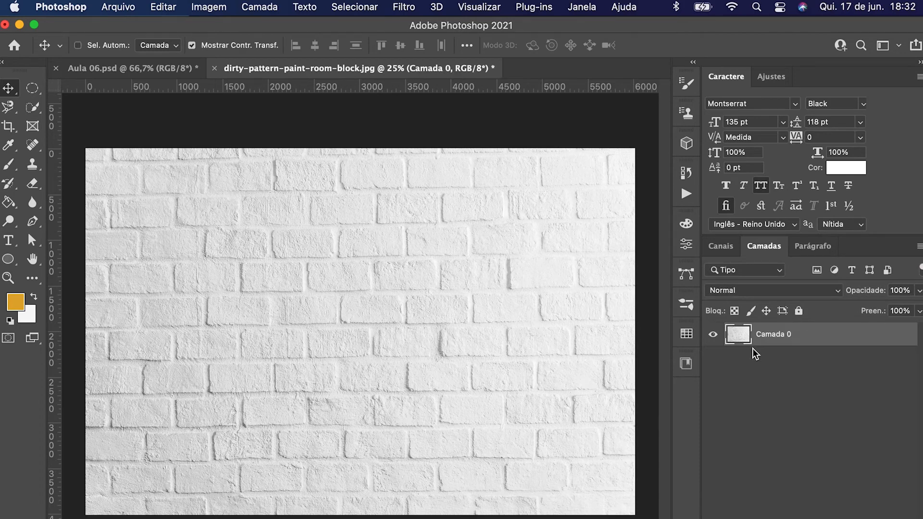
left_click(126, 68)
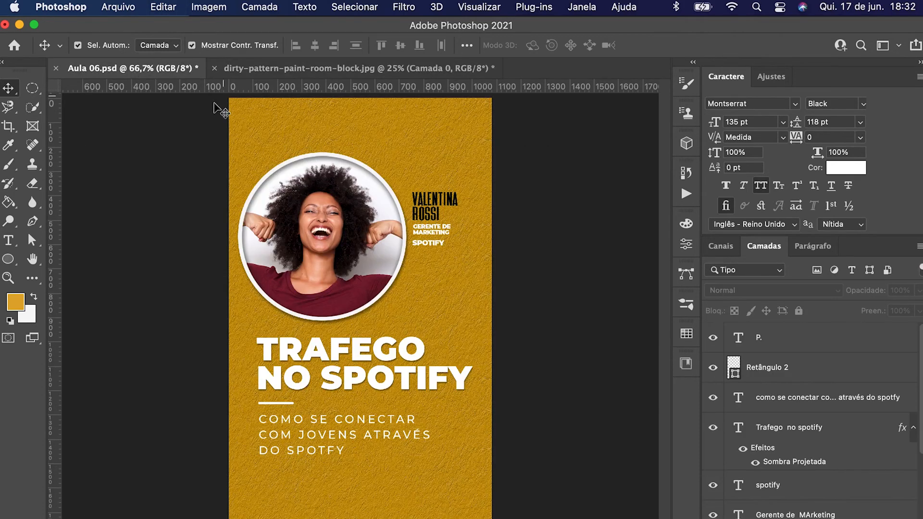
key("super+v")
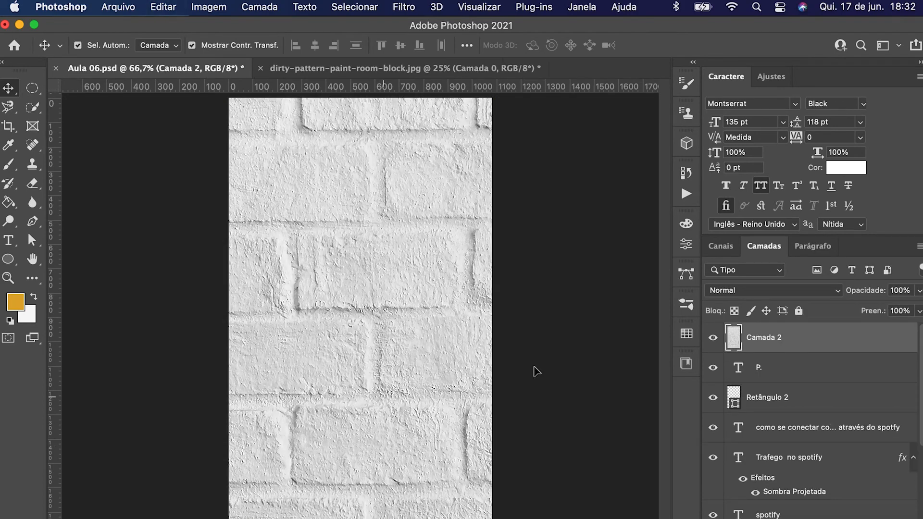
Step: Scale the pasted brick layer down to about 50.63% and move it to cover the whole poster
scroll(437, 312, "down", 5)
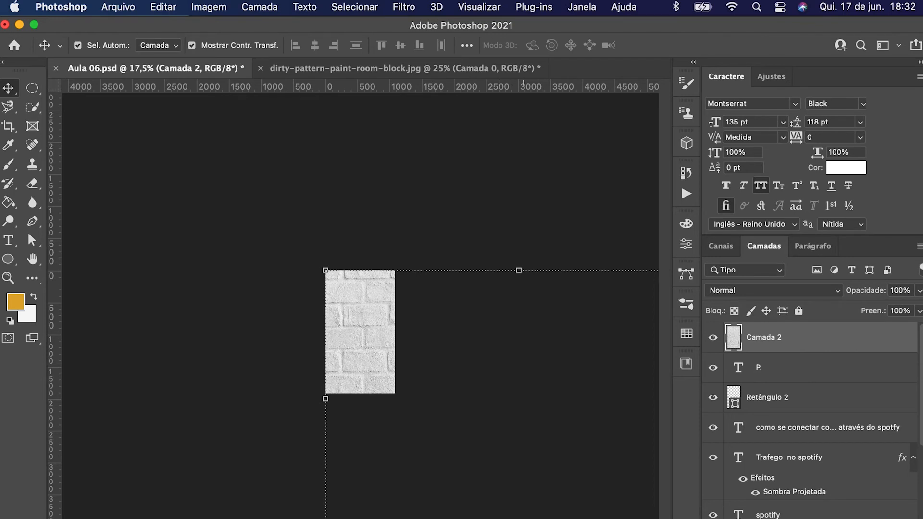
left_click_drag(519, 517, 513, 409)
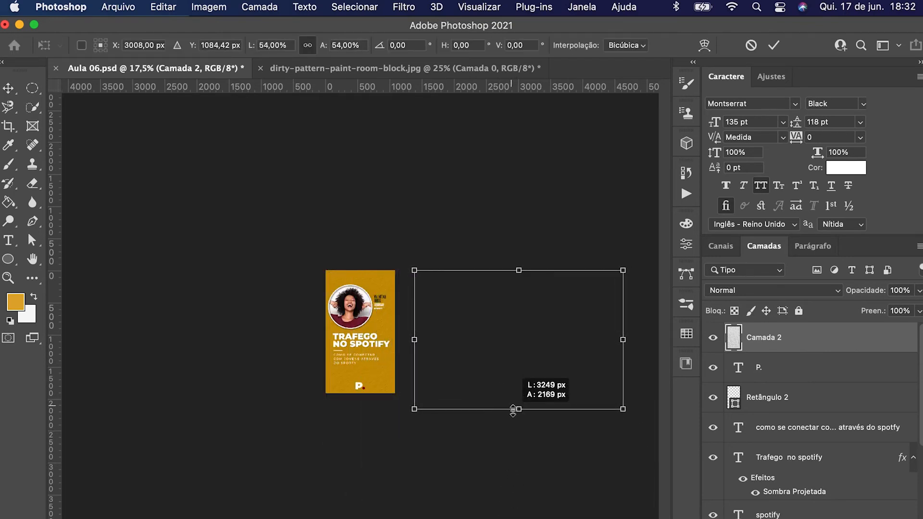
left_click_drag(462, 354, 381, 363)
left_click_drag(495, 259, 479, 264)
scroll(382, 331, "up", 3)
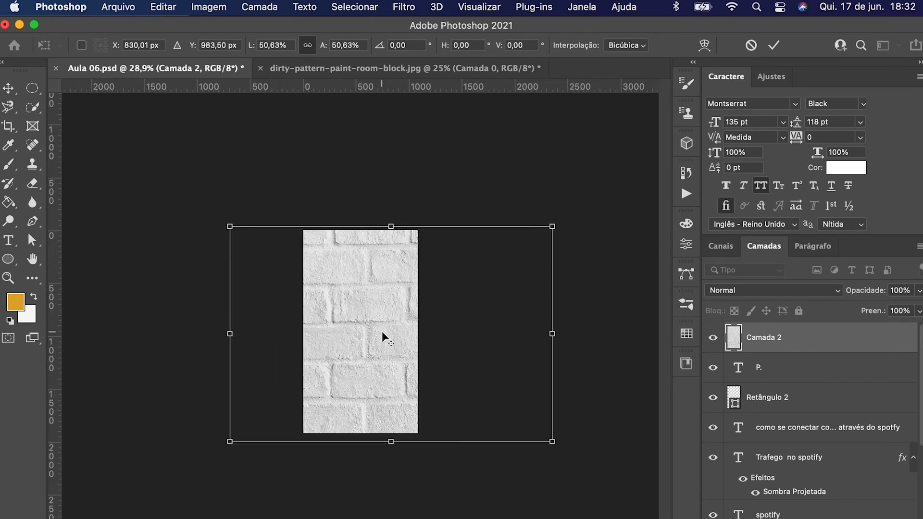
Step: Rotate the brick layer by about 0.34° to level the bricks and apply the transformation
left_click_drag(562, 218, 562, 219)
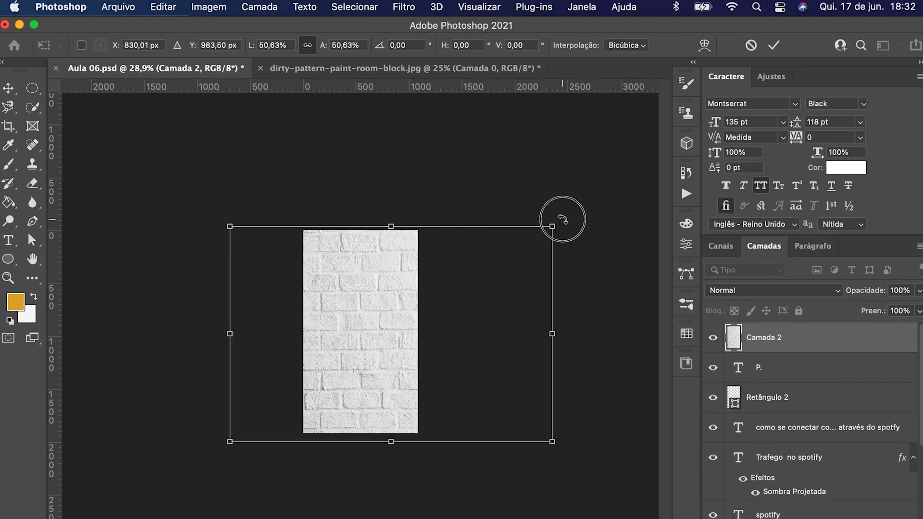
mouse_move(563, 220)
left_mouse_down()
mouse_move(551, 216)
mouse_move(559, 221)
left_mouse_up()
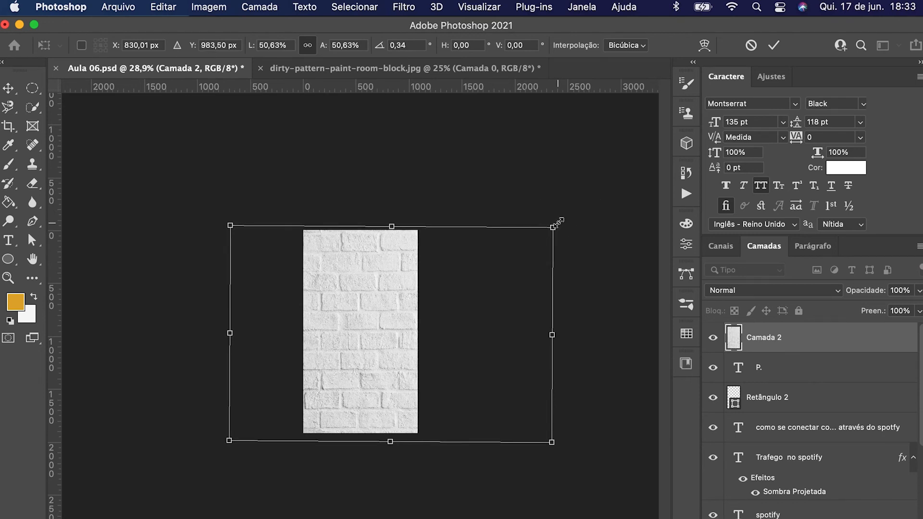
key("Return")
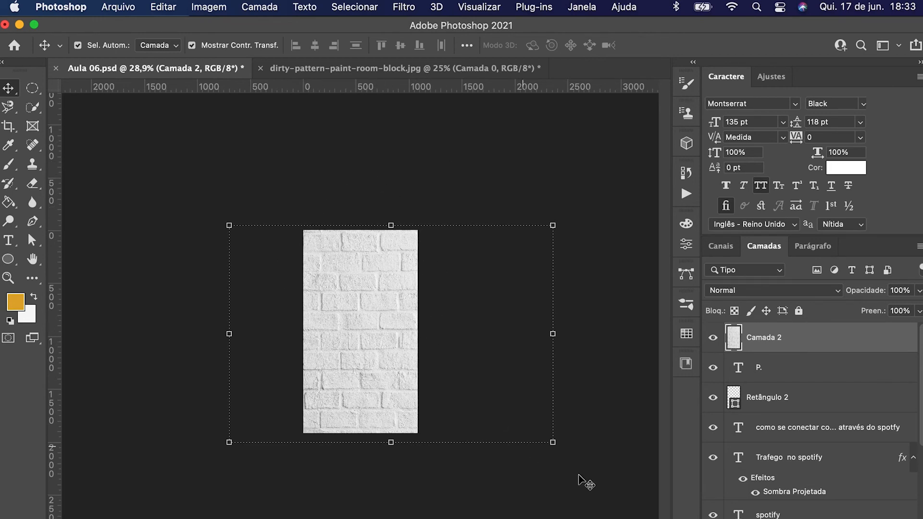
Step: Shrink the brick layer proportionally to about 96.90% and apply the transformation
left_click_drag(553, 442, 543, 436)
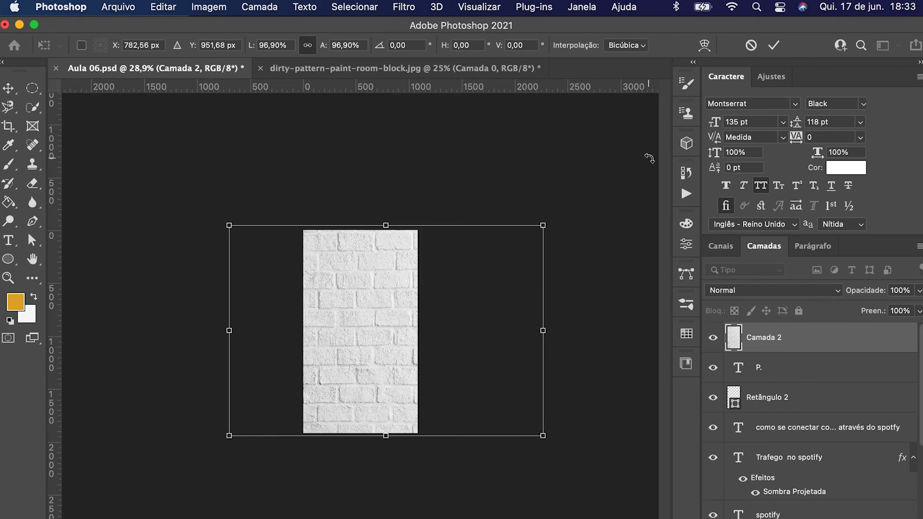
key("Return")
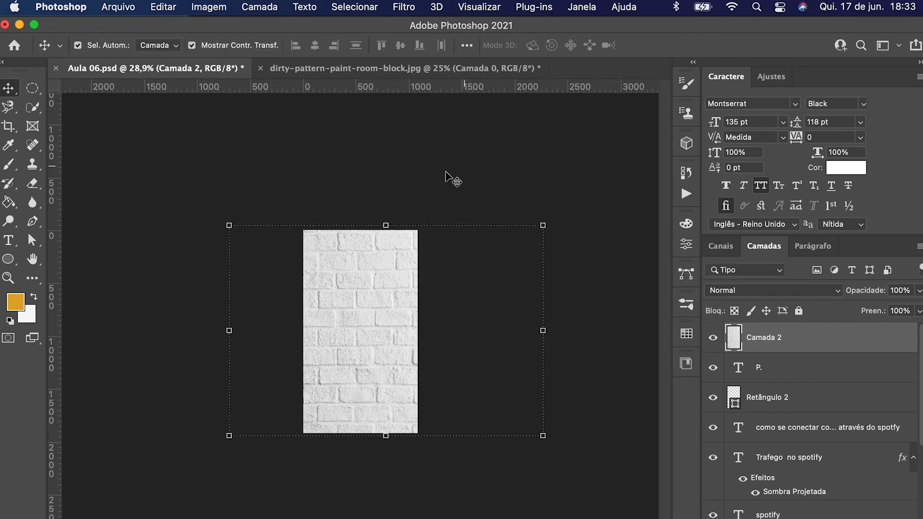
scroll(376, 312, "up", 3)
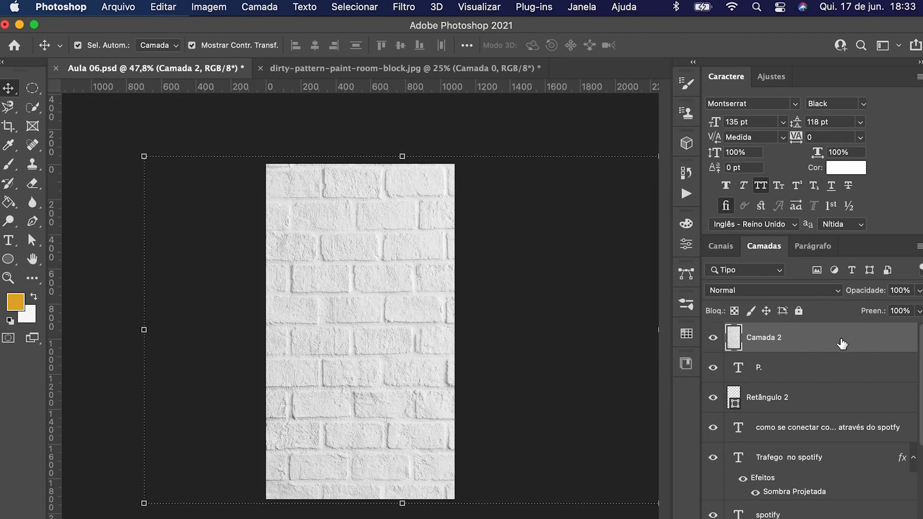
Step: Reorder the layers so the brick photo layer Camada 2 sits directly beneath the orange background rectangle Retângulo 1
left_click_drag(836, 343, 822, 515)
scroll(822, 505, "down", 2)
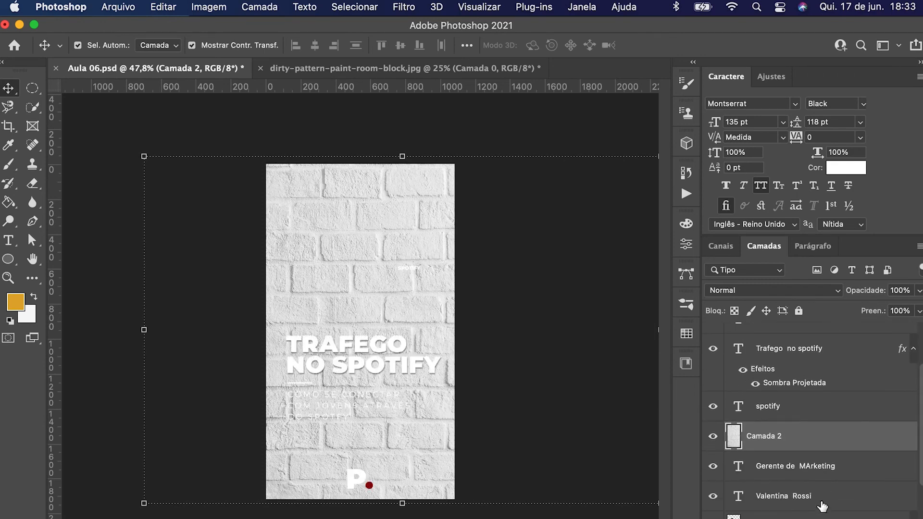
left_click(811, 443)
left_click_drag(811, 443, 813, 517)
scroll(811, 518, "down", 2)
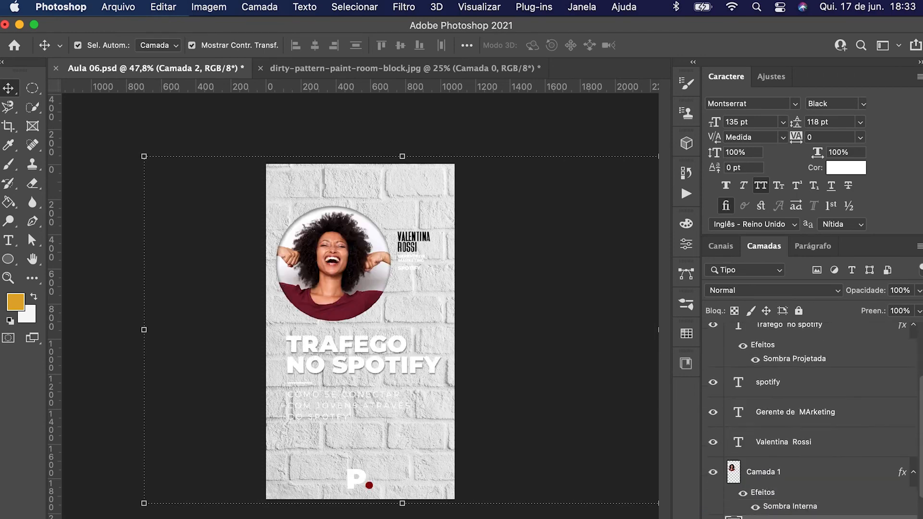
left_click_drag(813, 462, 813, 518)
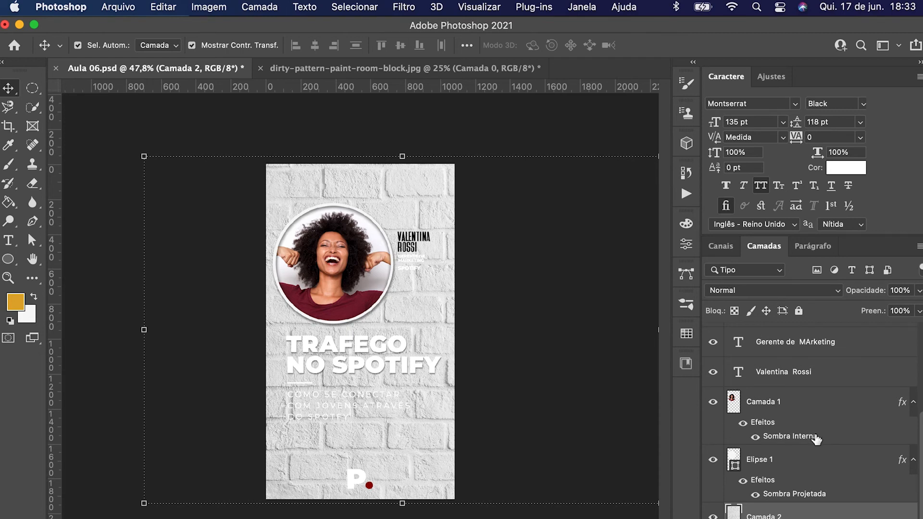
scroll(784, 515, "down", 2)
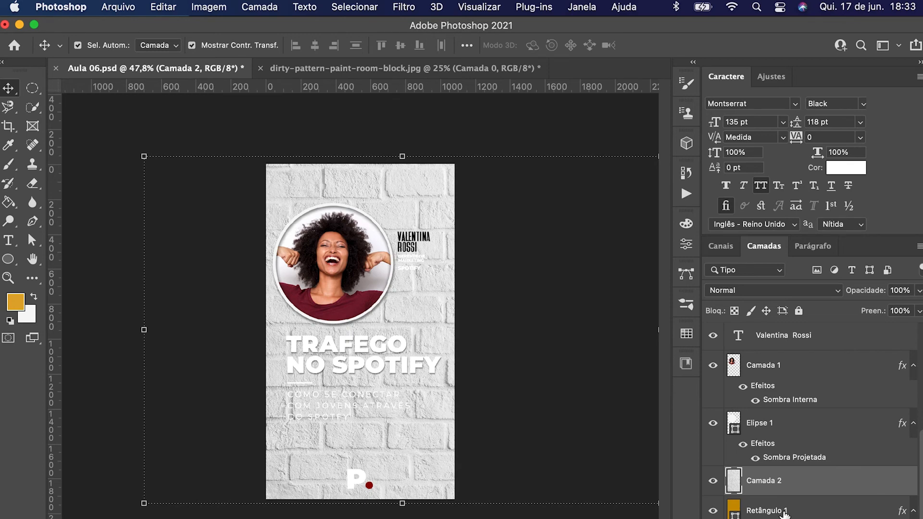
left_click_drag(784, 515, 782, 467)
scroll(784, 481, "down", 1)
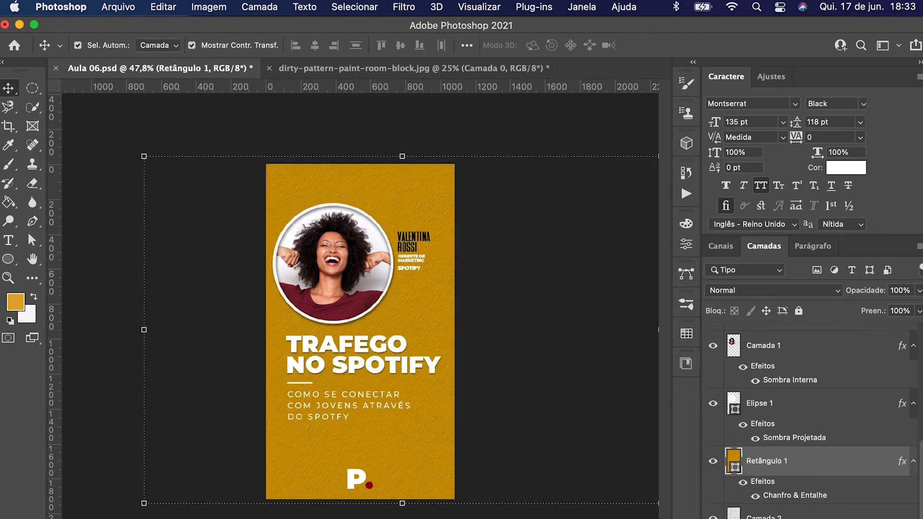
Step: Hide the layer effects of Retângulo 1 and set its blend mode to Multiplicação
left_click(744, 483)
left_click(756, 291)
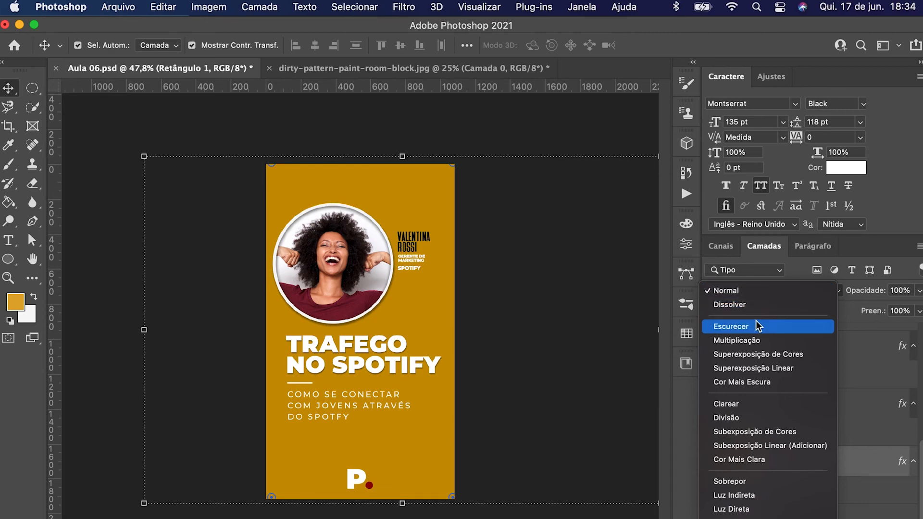
left_click(753, 341)
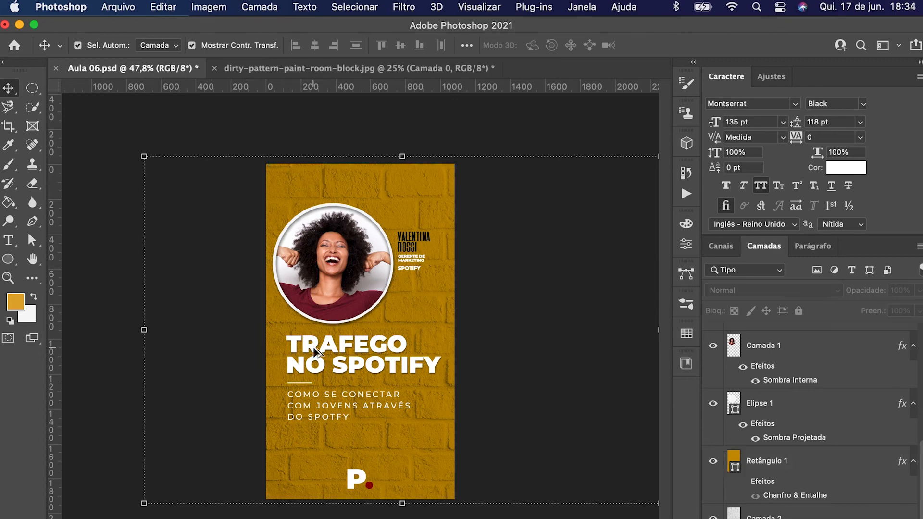
Step: Examine the brick texture behind the poster's portrait and text, both up close and across the whole composition
scroll(313, 347, "up", 3)
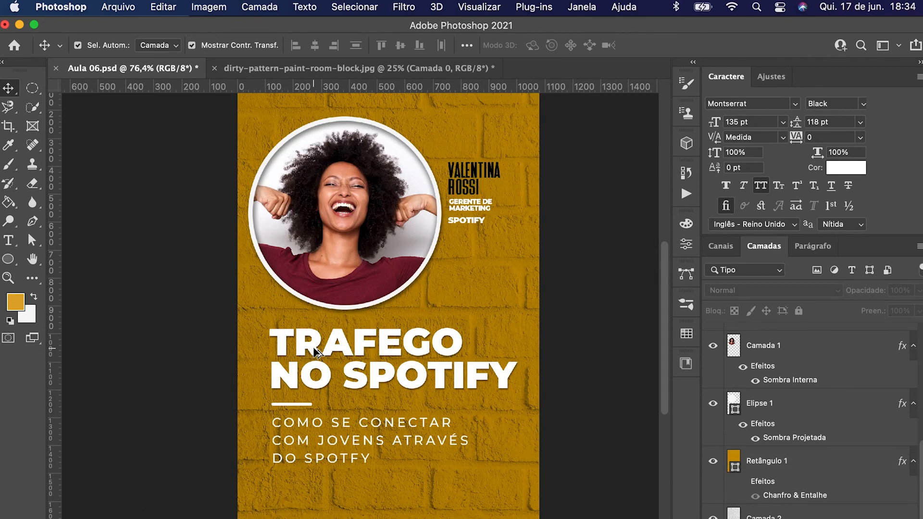
scroll(316, 352, "down", 2)
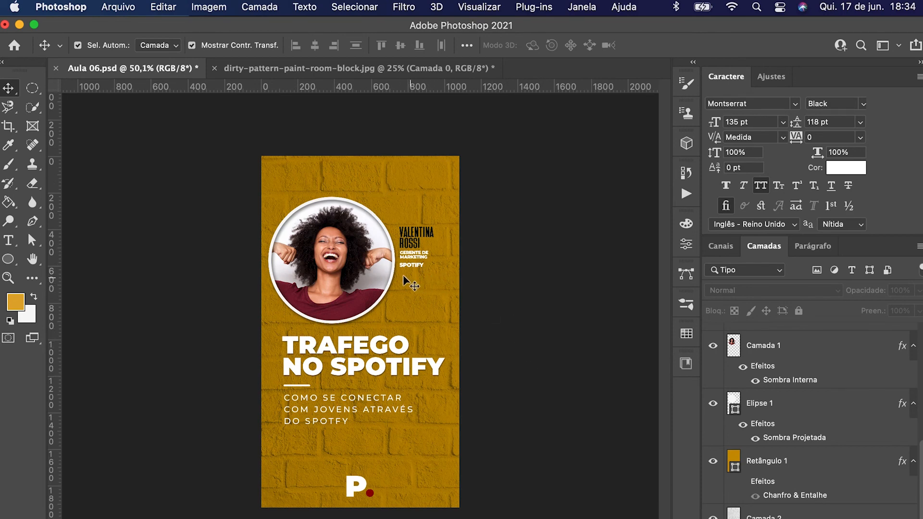
scroll(410, 276, "up", 3)
scroll(404, 278, "down", 3)
scroll(346, 413, "up", 3)
scroll(346, 416, "down", 3)
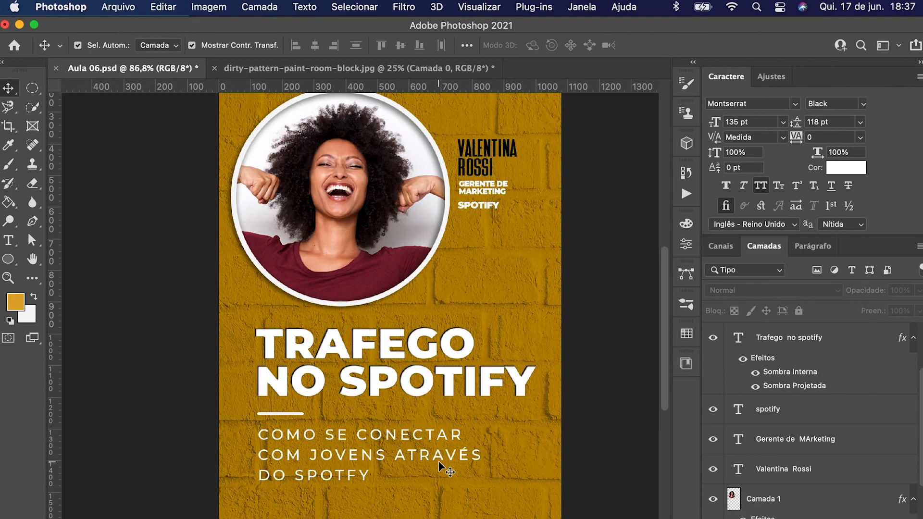
Step: Add a drop shadow to the P. logo text with 8 px distance, global light off and a 143° angle, then deselect the layer
scroll(440, 464, "down", 3)
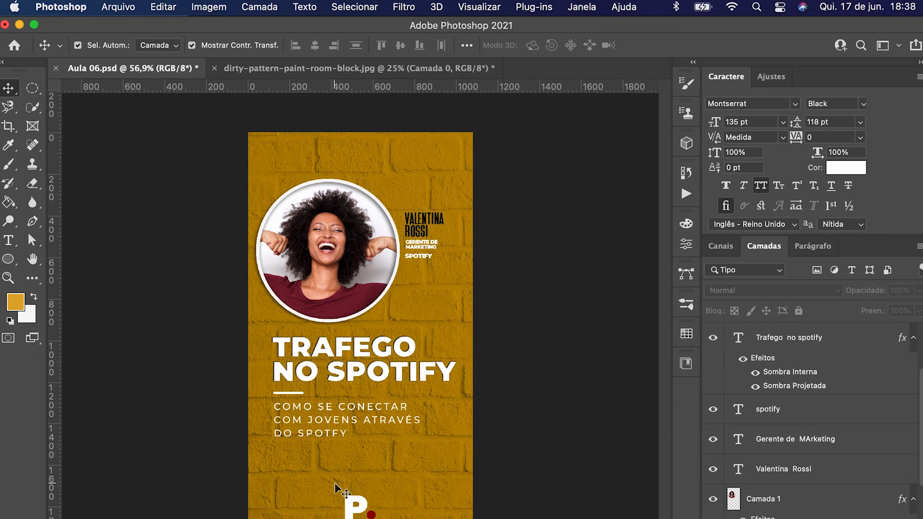
left_click(351, 509)
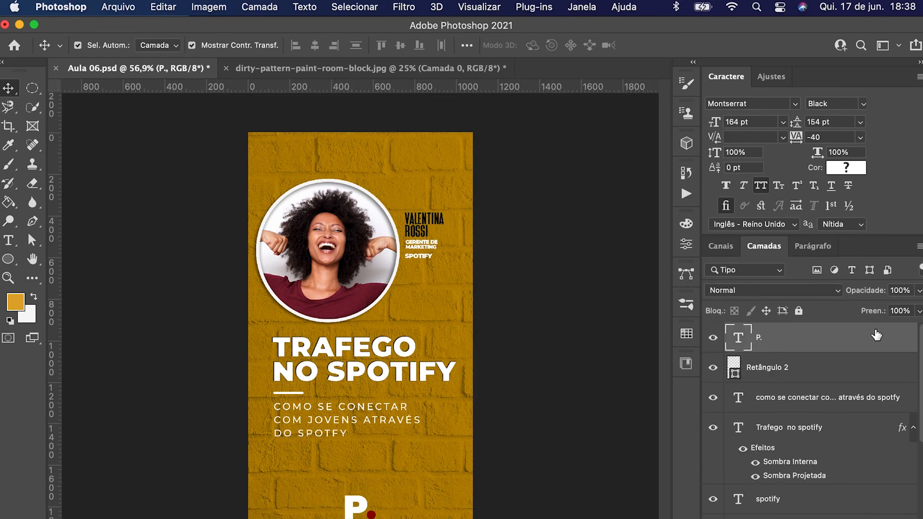
double_click(885, 342)
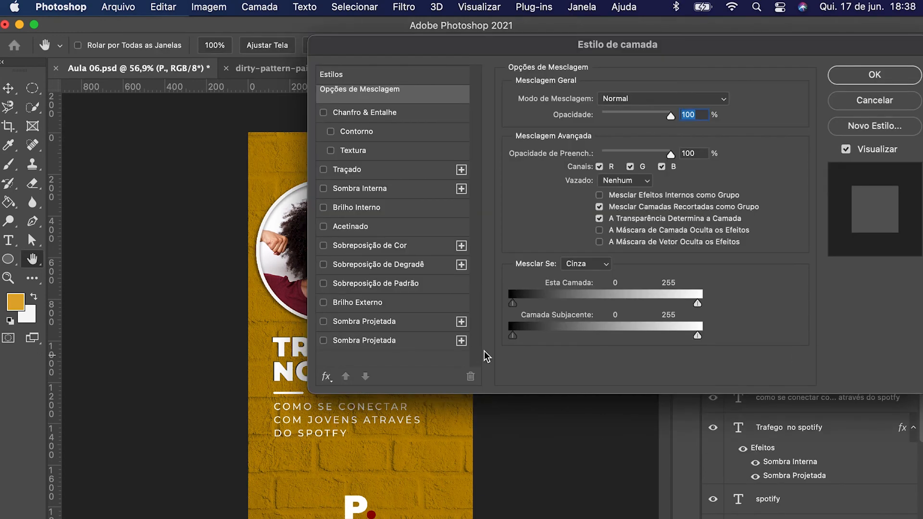
left_click(351, 341)
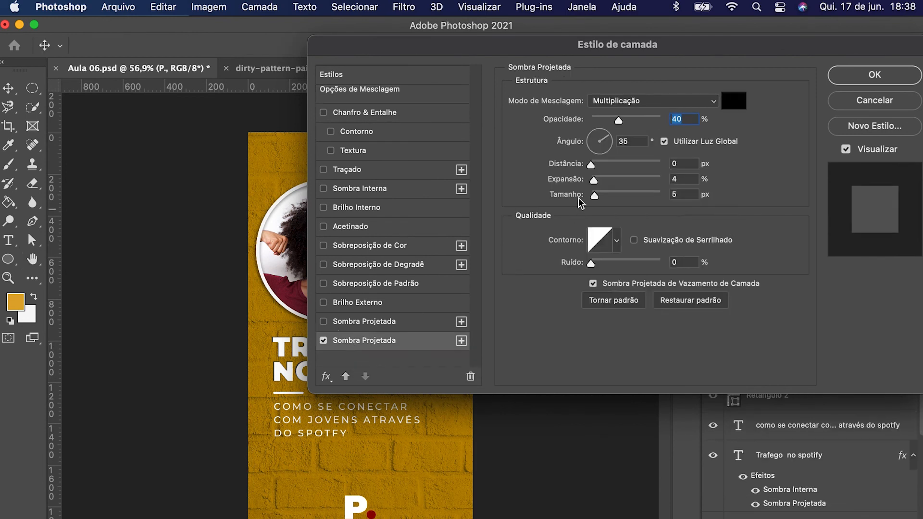
left_click_drag(591, 165, 597, 166)
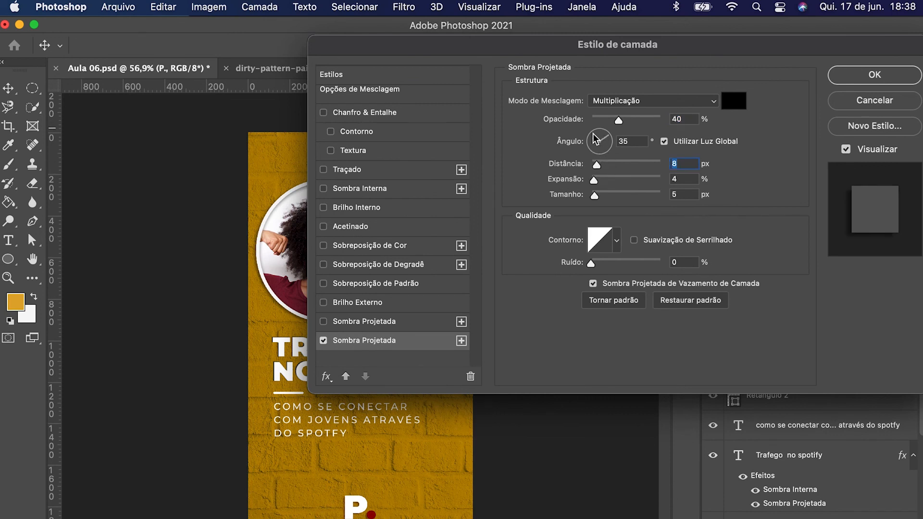
left_click(664, 142)
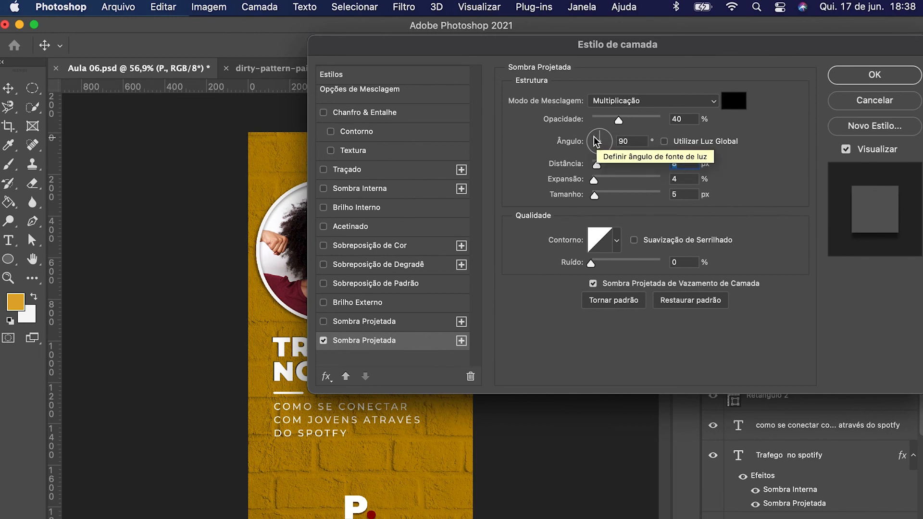
left_click_drag(597, 141, 595, 138)
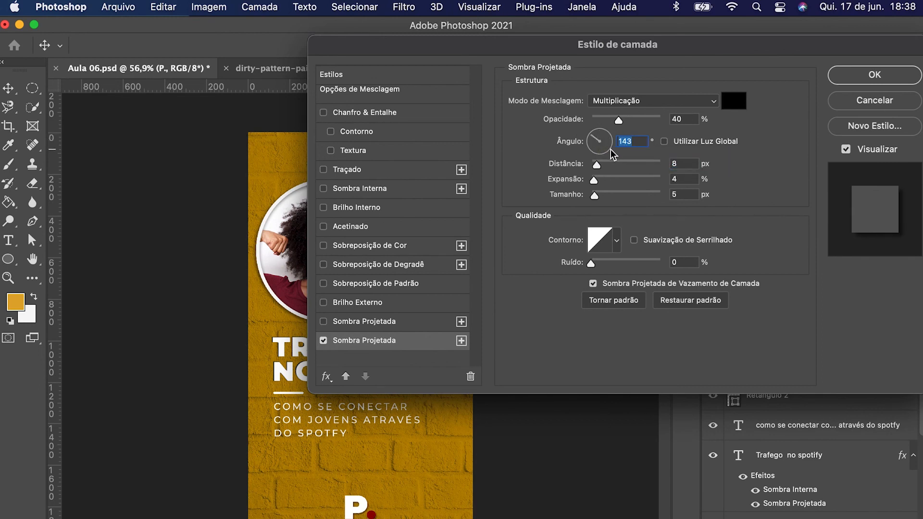
left_click(883, 75)
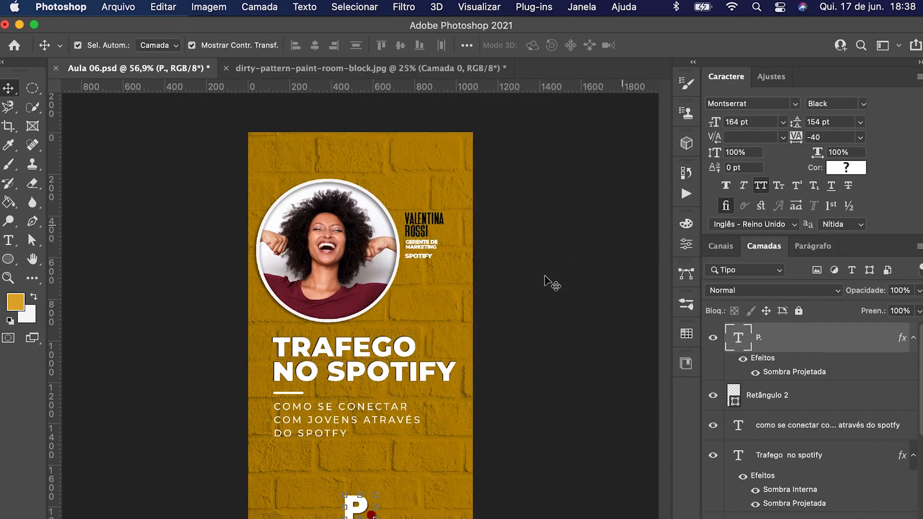
left_click(581, 273)
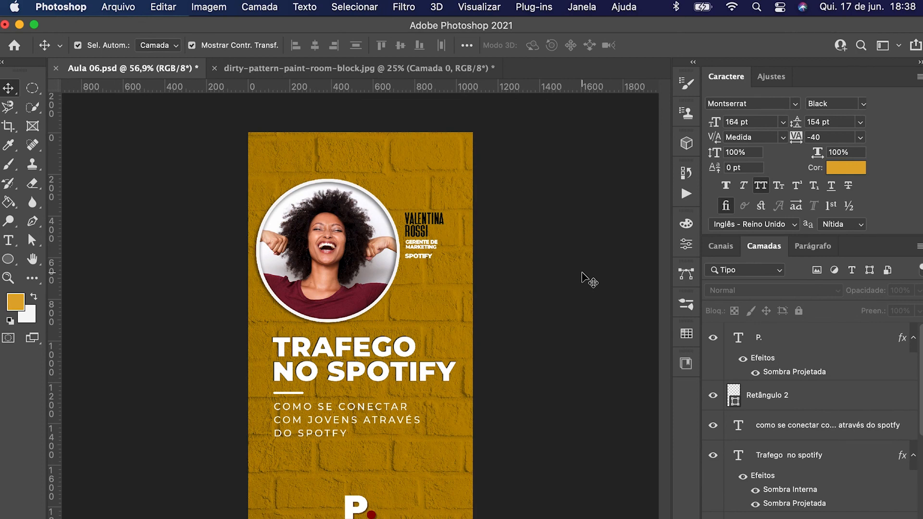